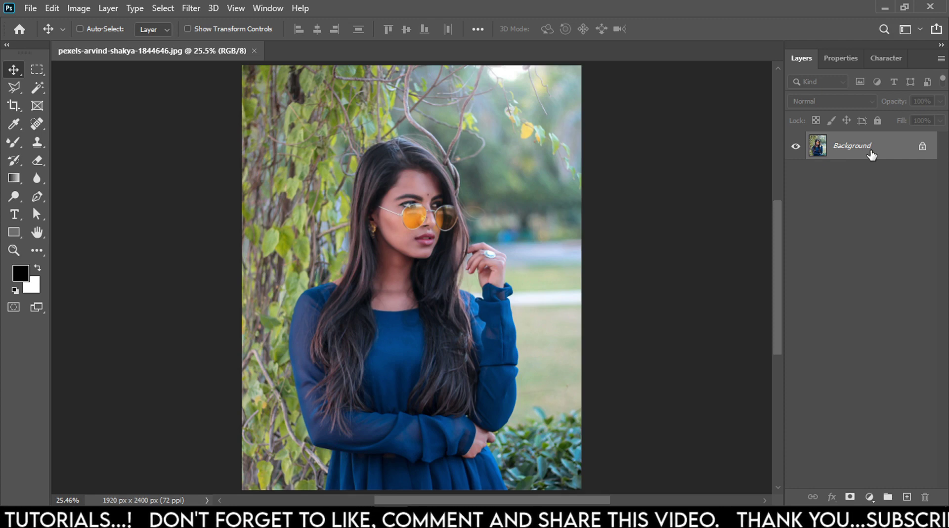
- Duplicate the Background layer as Layer 1, ready for filtering
{"action": "key", "text": "ctrl+j"}
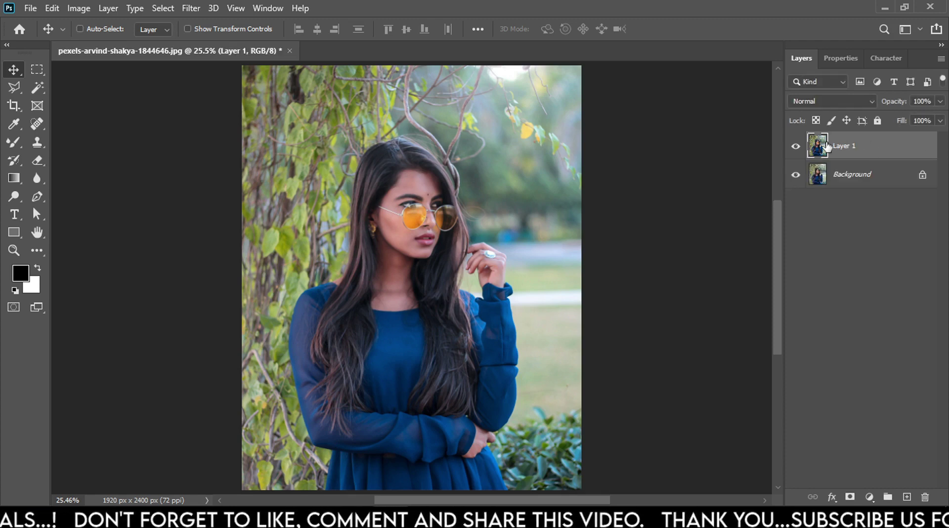
{"action": "left_click", "coordinate": [194, 8]}
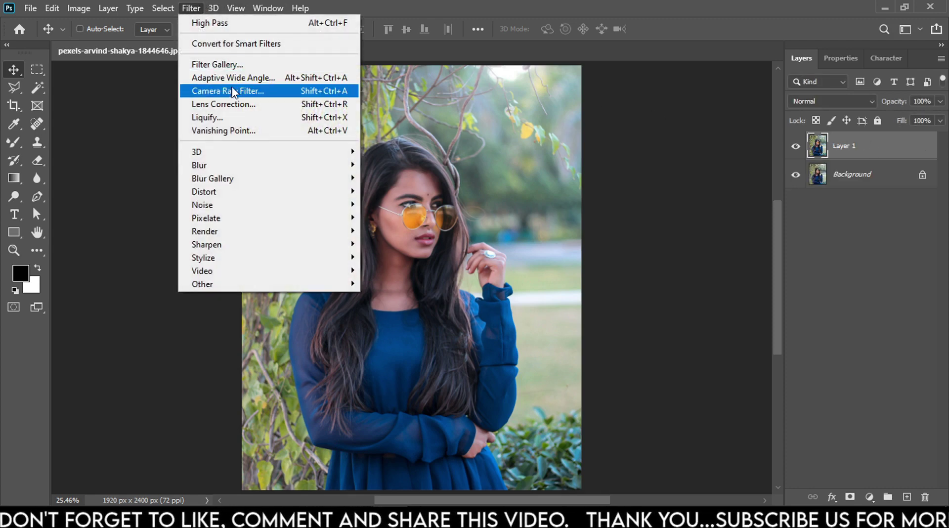
- Open Camera Raw on Layer 1 and set Dehaze +70, Saturation +36, Vibrance -3
{"action": "left_click", "coordinate": [241, 92]}
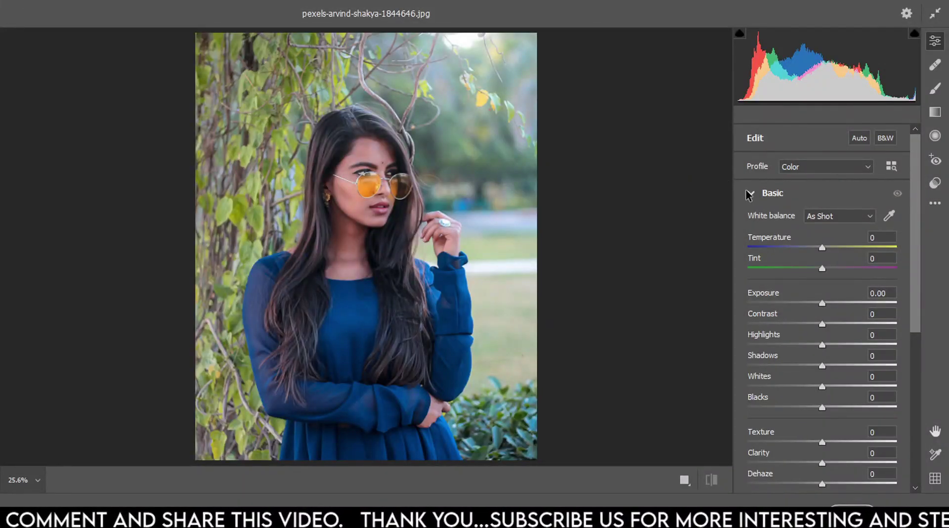
{"action": "left_click", "coordinate": [771, 196]}
{"action": "left_click", "coordinate": [751, 193]}
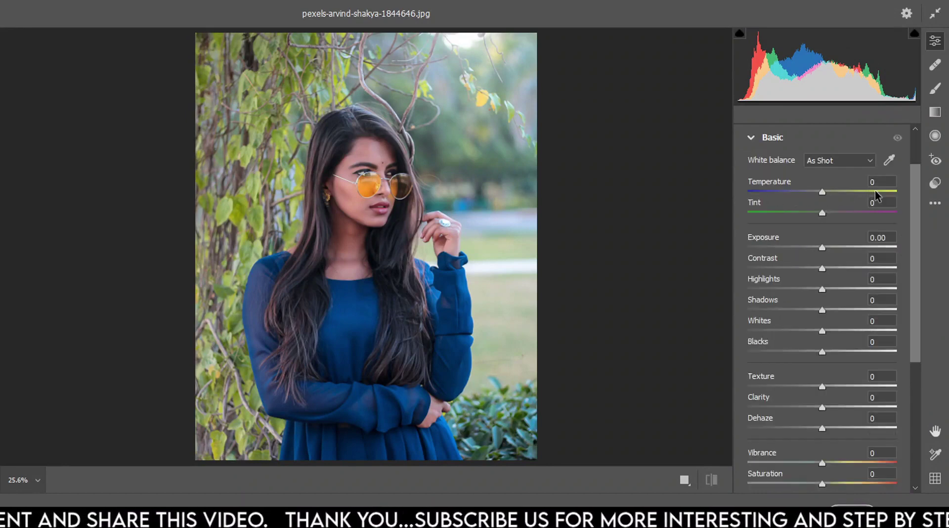
{"action": "left_click_drag", "start_coordinate": [913, 219], "coordinate": [914, 254]}
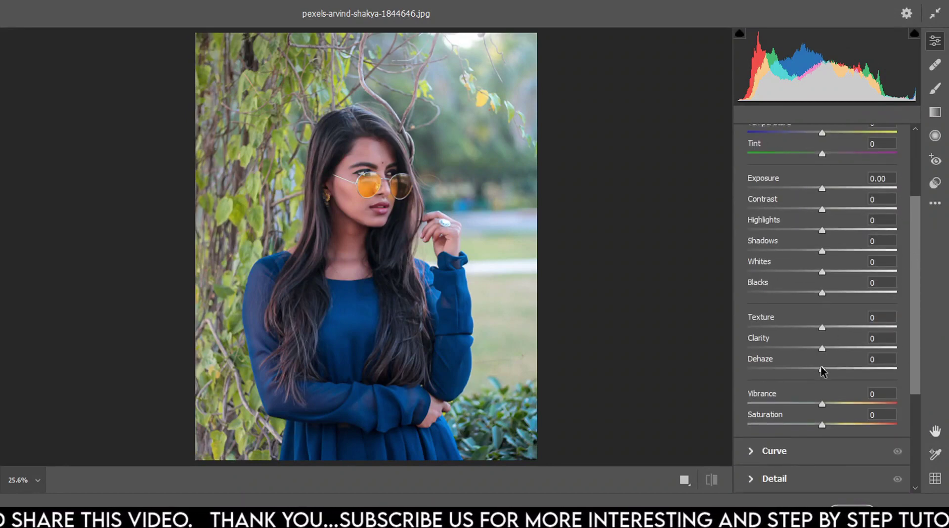
{"action": "left_click_drag", "start_coordinate": [822, 368], "coordinate": [875, 369]}
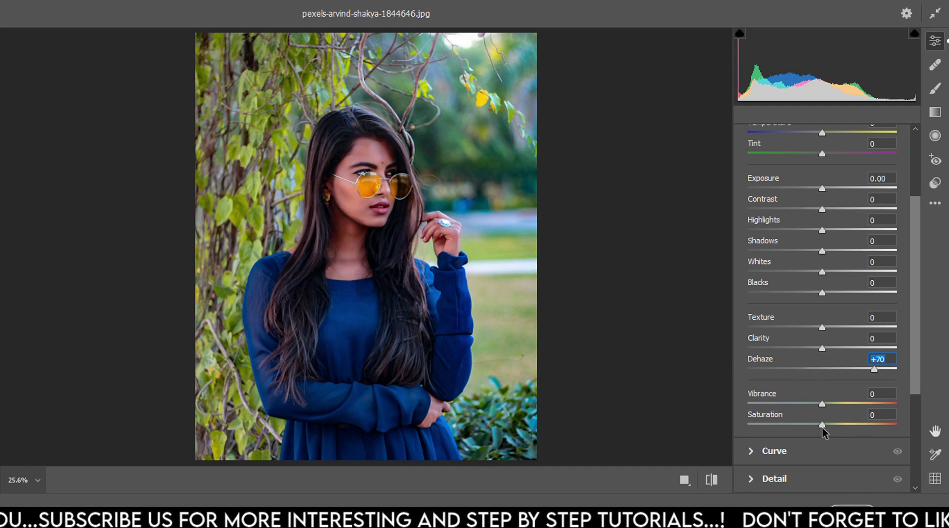
{"action": "left_click_drag", "start_coordinate": [822, 425], "coordinate": [845, 422]}
{"action": "left_click", "coordinate": [821, 403]}
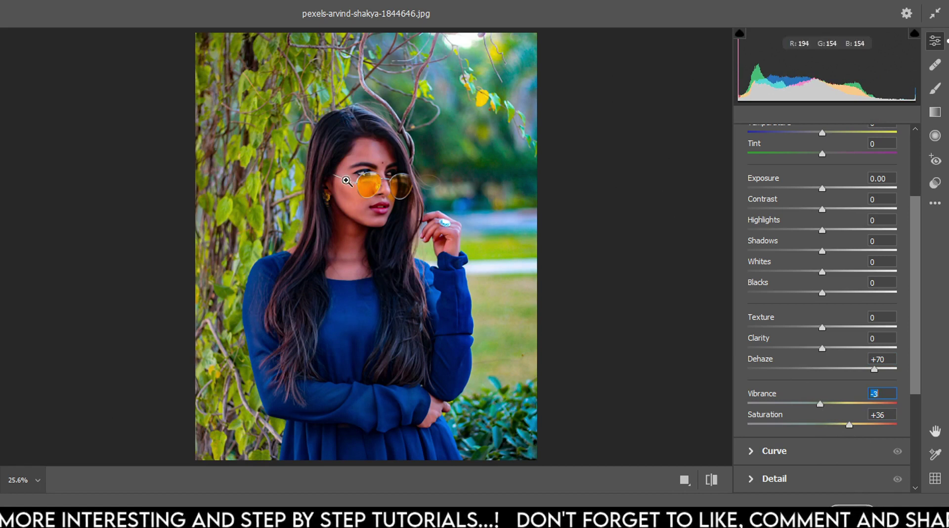
{"action": "scroll", "coordinate": [906, 197], "scroll_direction": "up", "scroll_amount": 5}
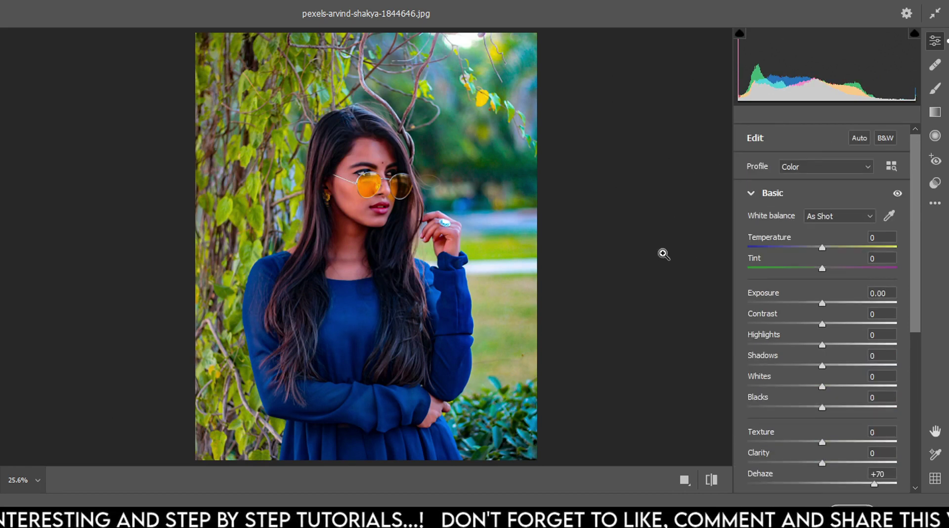
{"action": "left_click", "coordinate": [751, 193]}
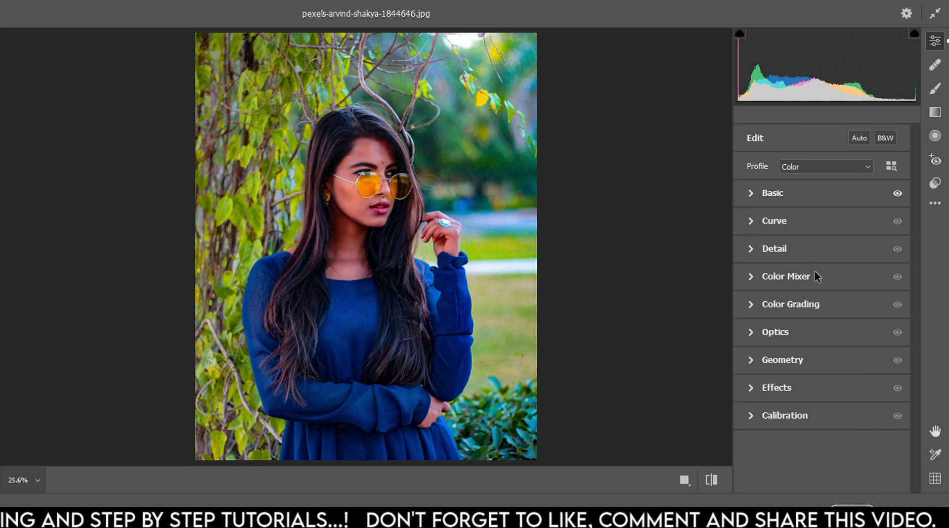
- In Color Mixer saturation, set Reds -40, Oranges -38, Greens +93, Blues +59
{"action": "left_click", "coordinate": [760, 276]}
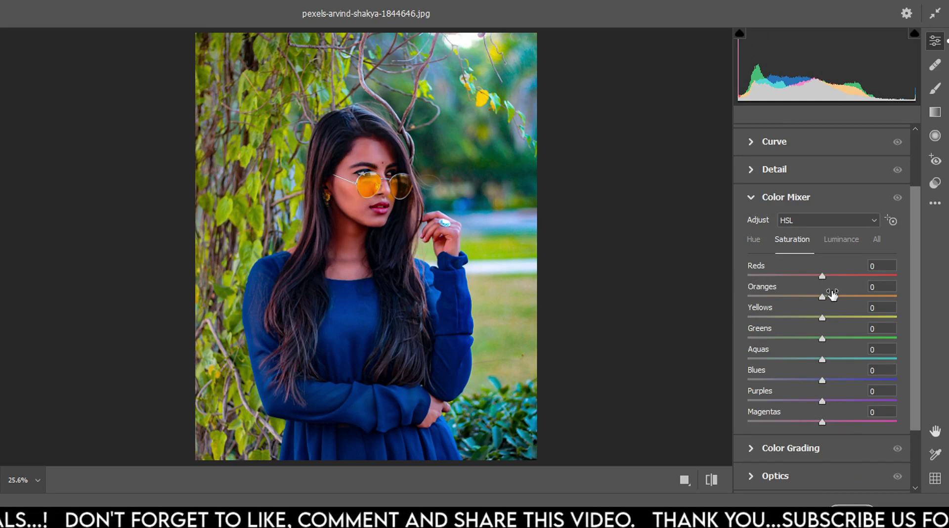
{"action": "left_click_drag", "start_coordinate": [823, 296], "coordinate": [807, 296]}
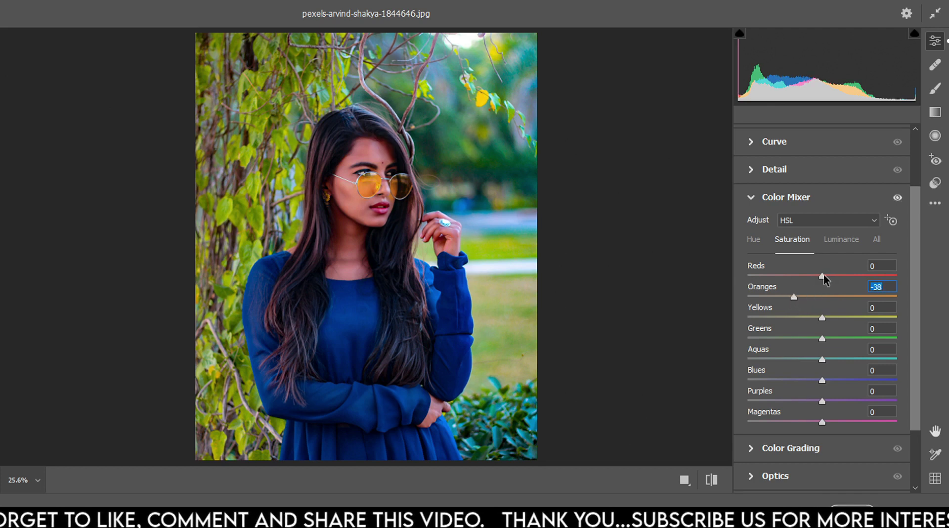
{"action": "left_click_drag", "start_coordinate": [823, 276], "coordinate": [806, 275]}
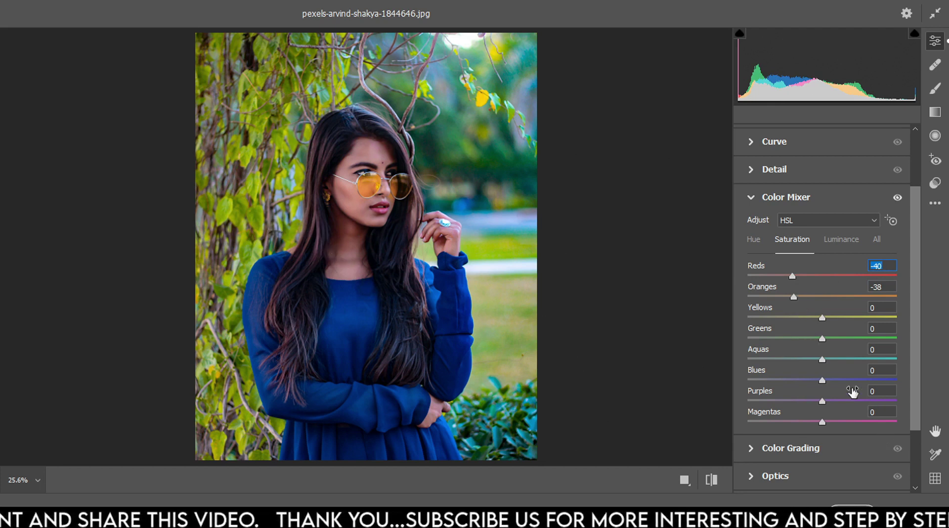
{"action": "left_click_drag", "start_coordinate": [822, 339], "coordinate": [846, 339]}
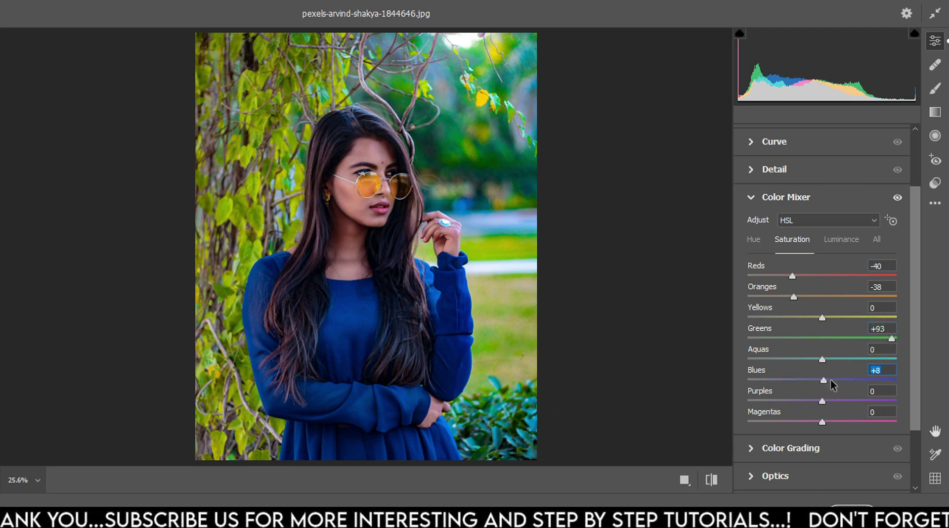
{"action": "left_click_drag", "start_coordinate": [830, 380], "coordinate": [867, 379]}
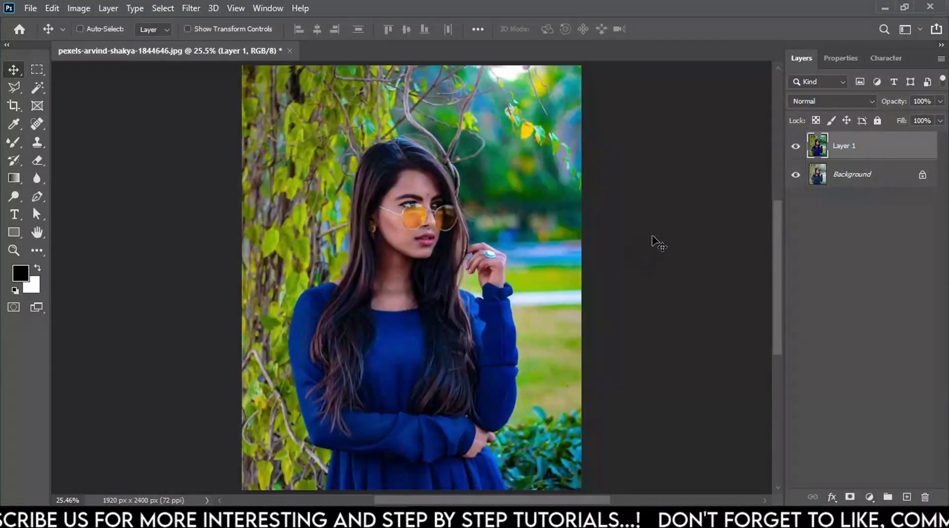
- Toggle Layer 1's visibility to compare, then duplicate it as Layer 1 copy
{"action": "left_click", "coordinate": [796, 147]}
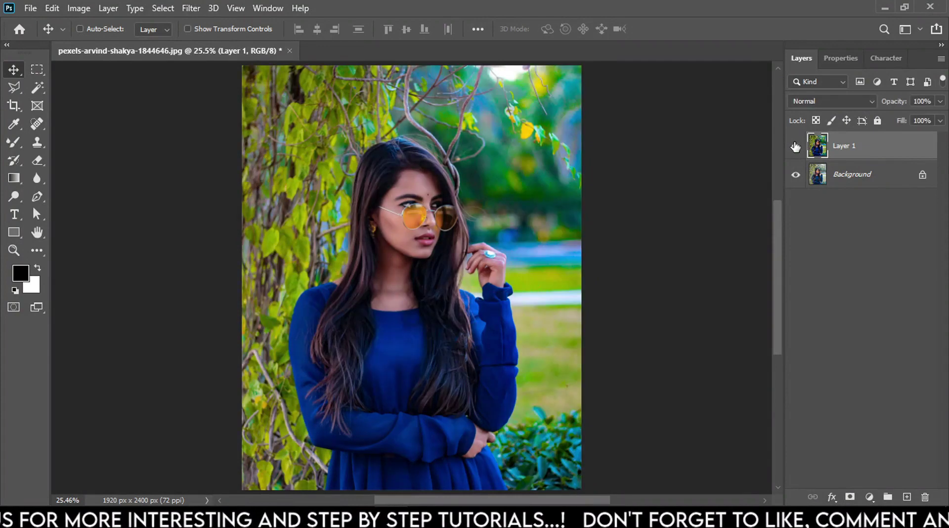
{"action": "left_click", "coordinate": [795, 147]}
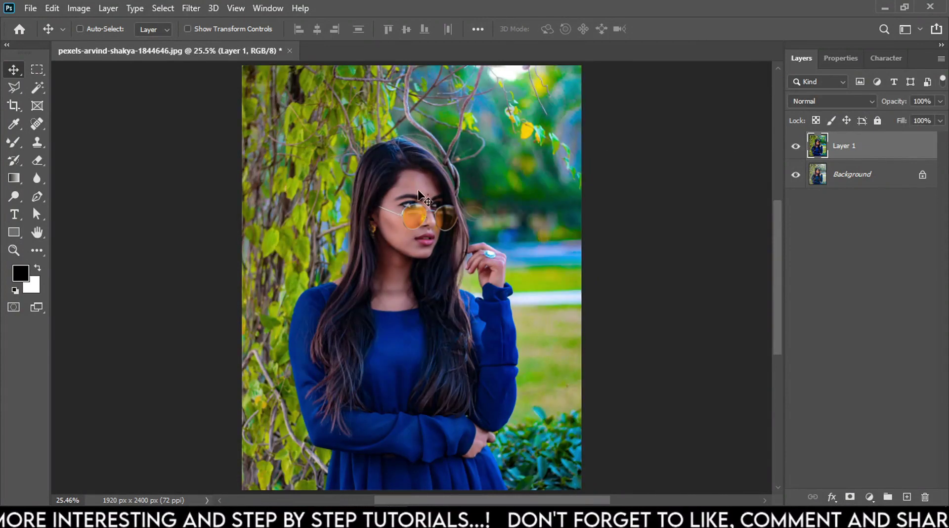
{"action": "key", "text": "ctrl+j"}
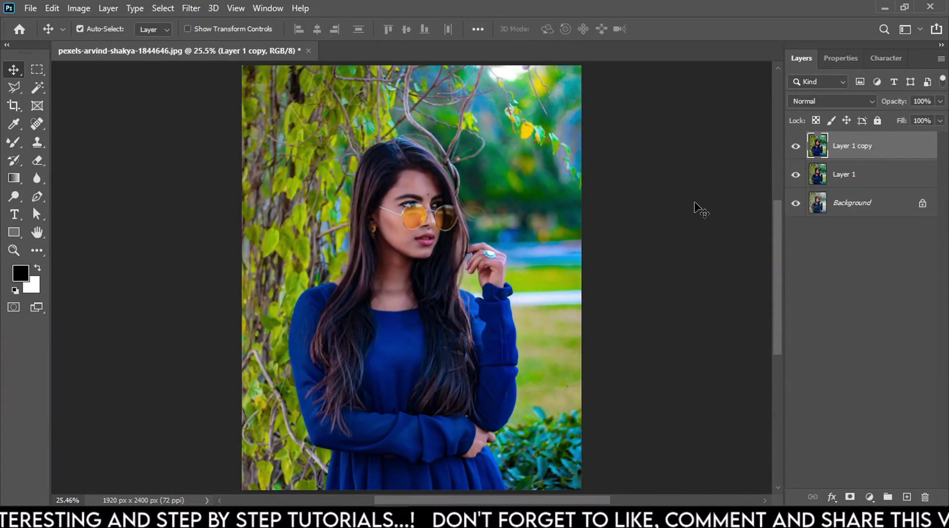
- Zoom in on the face and sunglasses, then fit the whole photo back on screen
{"action": "key", "text": "z"}
{"action": "left_click_drag", "start_coordinate": [406, 206], "coordinate": [446, 210]}
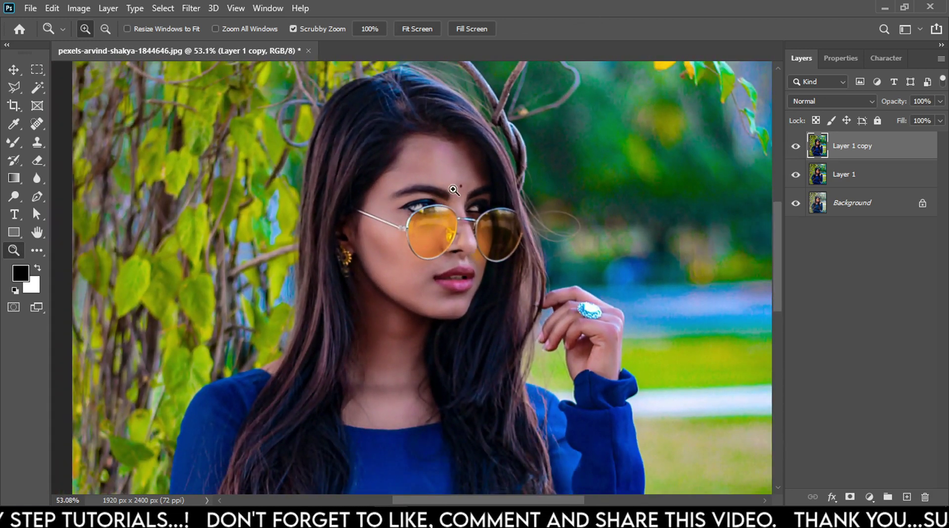
{"action": "key", "text": "ctrl+0"}
{"action": "key", "text": "v"}
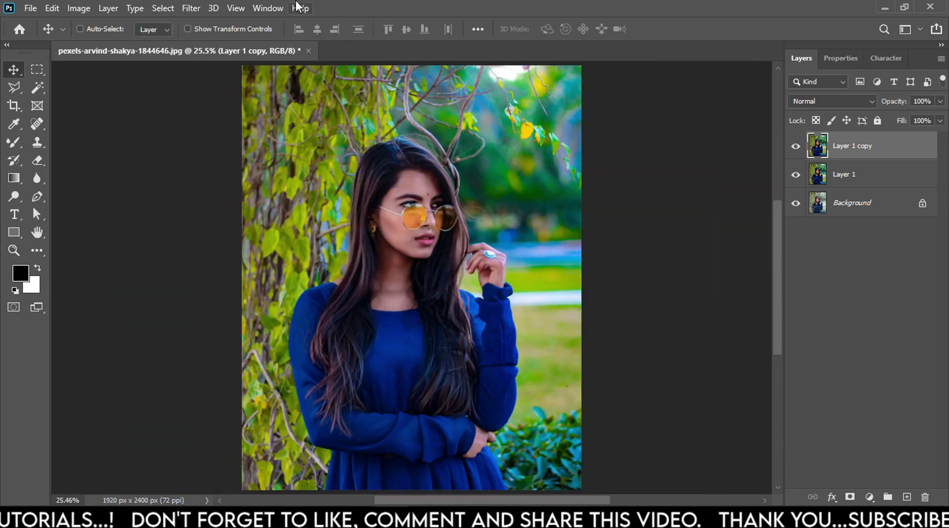
{"action": "left_click", "coordinate": [260, 7]}
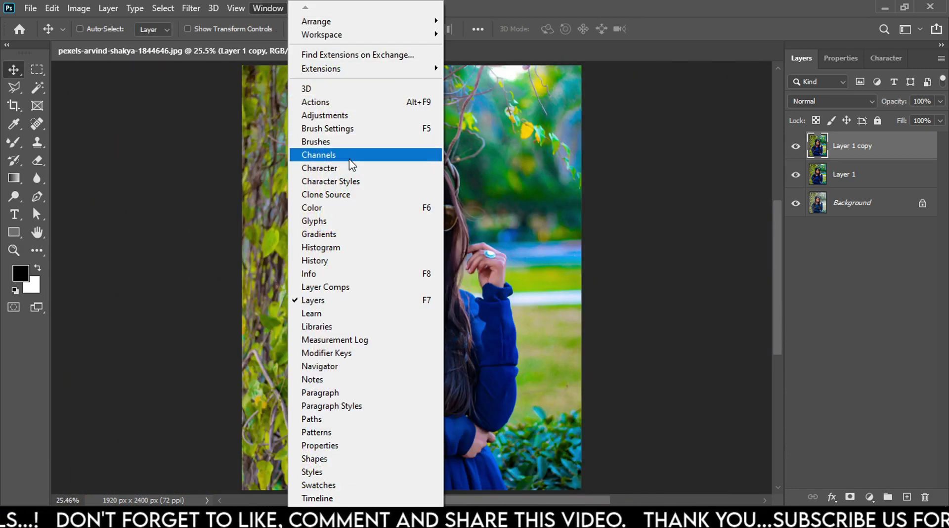
- Load the RGB highlights as a luminosity selection from the Channels panel
{"action": "left_click", "coordinate": [323, 159]}
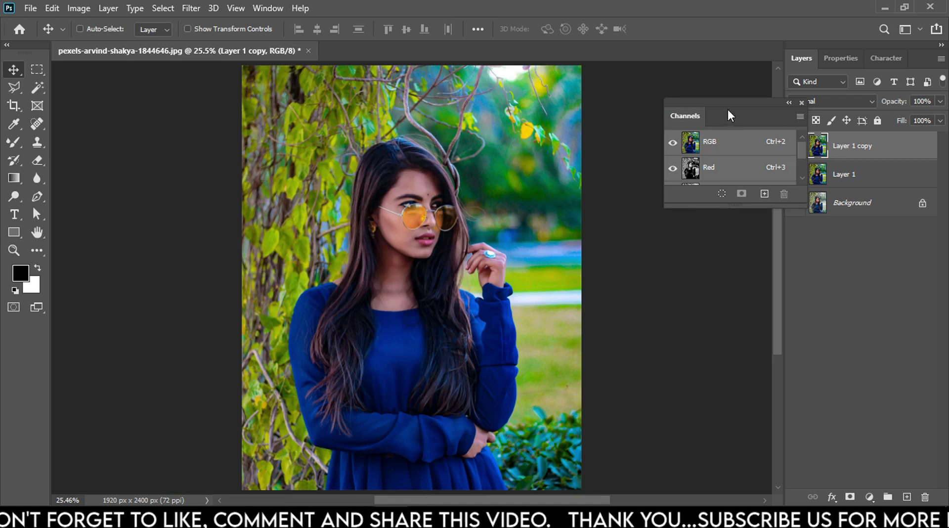
{"action": "left_click_drag", "start_coordinate": [728, 110], "coordinate": [690, 104]}
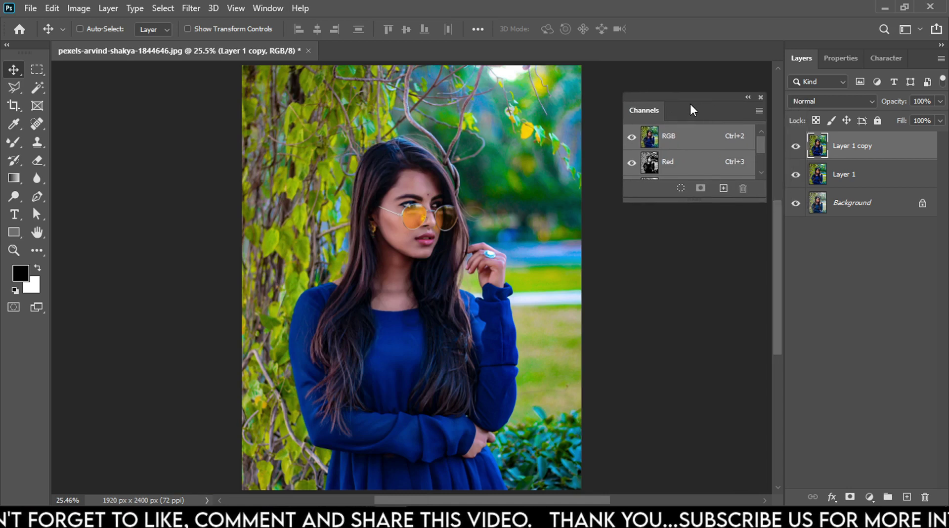
{"action": "key", "text": "ctrl"}
{"action": "left_click", "coordinate": [650, 139], "text": "ctrl"}
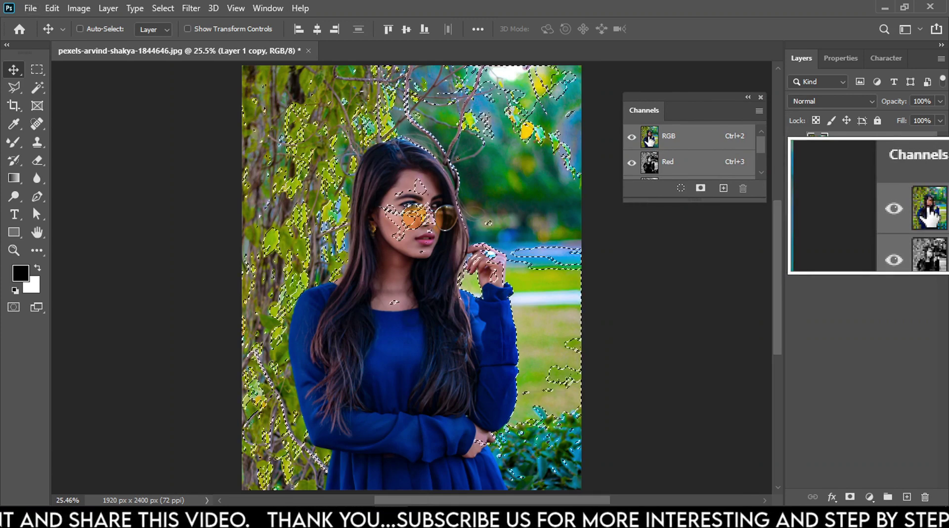
{"action": "left_click", "coordinate": [760, 98]}
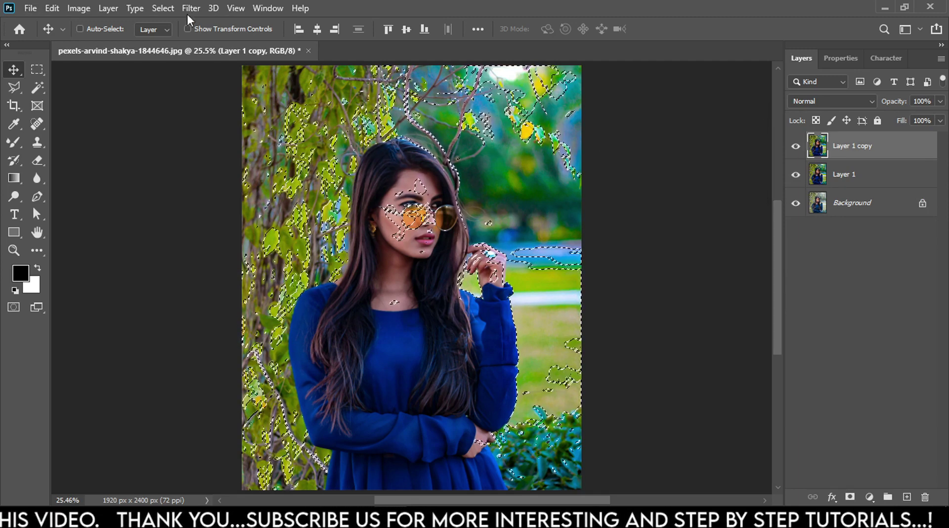
- Invert the selection to the darker tones and copy it onto new Layer 2
{"action": "left_click", "coordinate": [163, 8]}
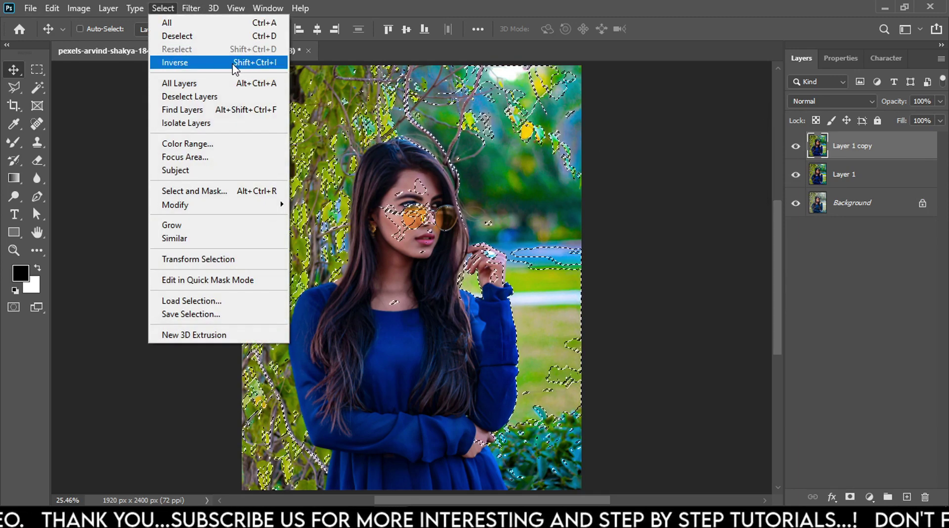
{"action": "left_click", "coordinate": [253, 72]}
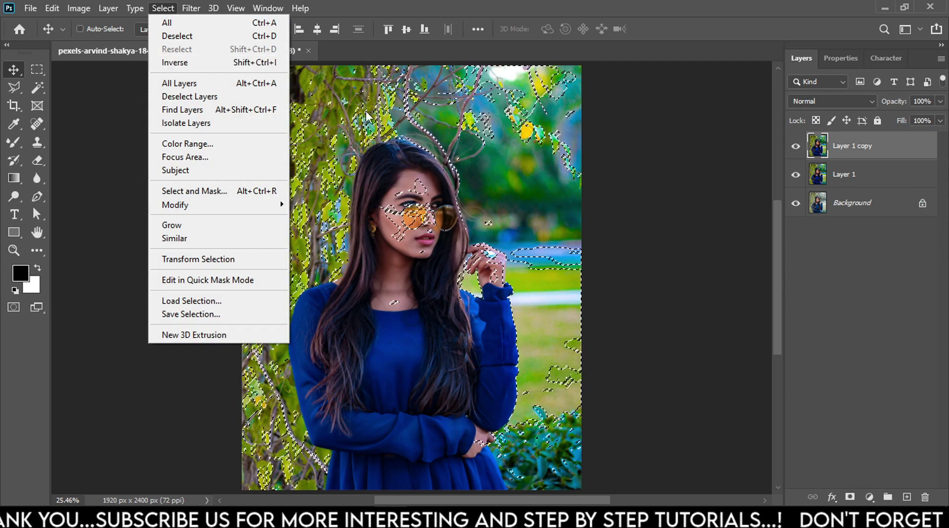
{"action": "key", "text": "ctrl"}
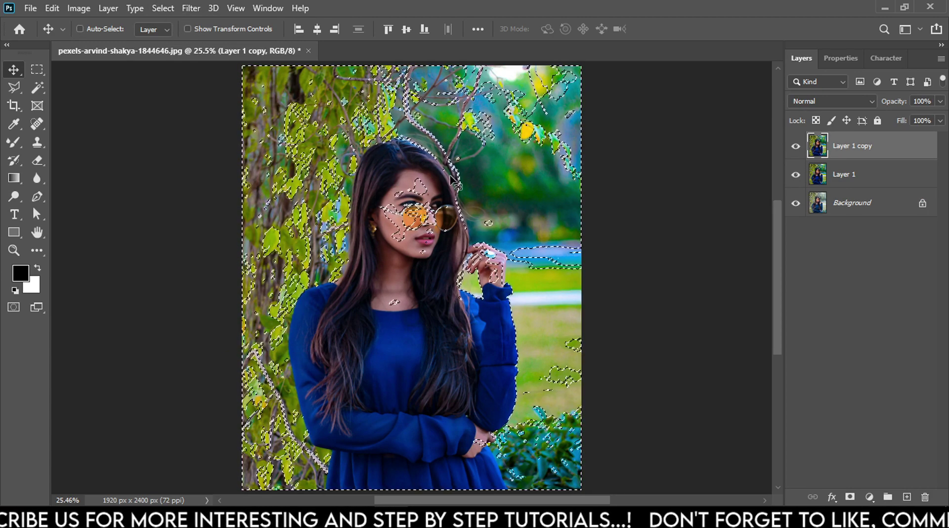
{"action": "key", "text": "ctrl"}
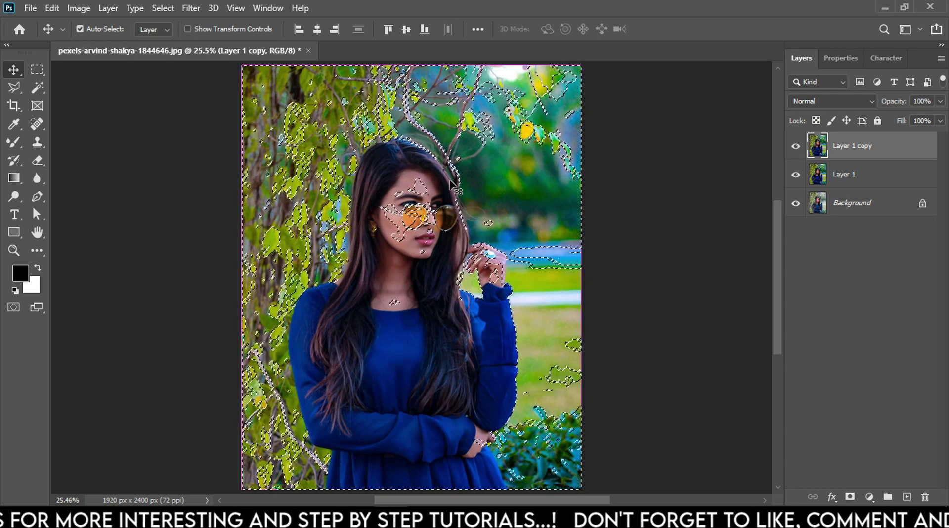
{"action": "key", "text": "ctrl+j"}
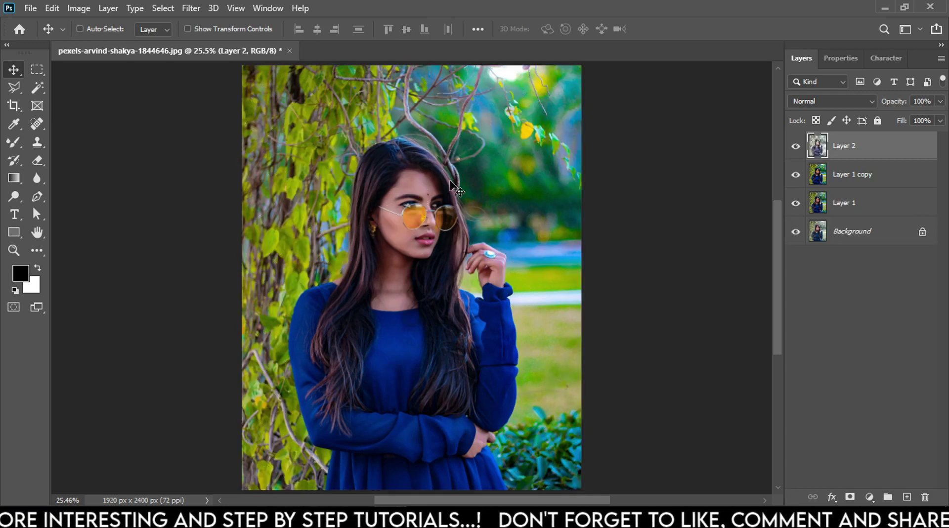
- Set Layer 2 to Screen blend mode and give it a black hide-all mask
{"action": "left_click", "coordinate": [829, 102]}
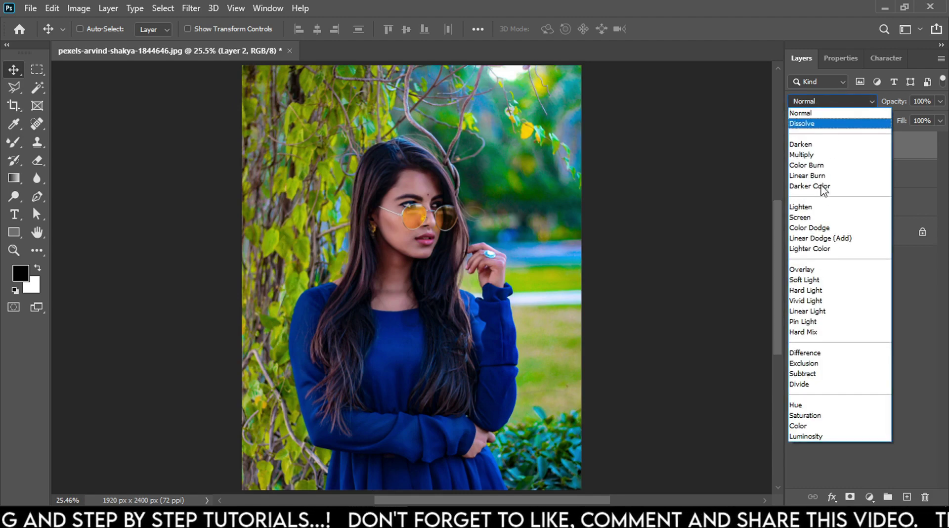
{"action": "left_click", "coordinate": [814, 218]}
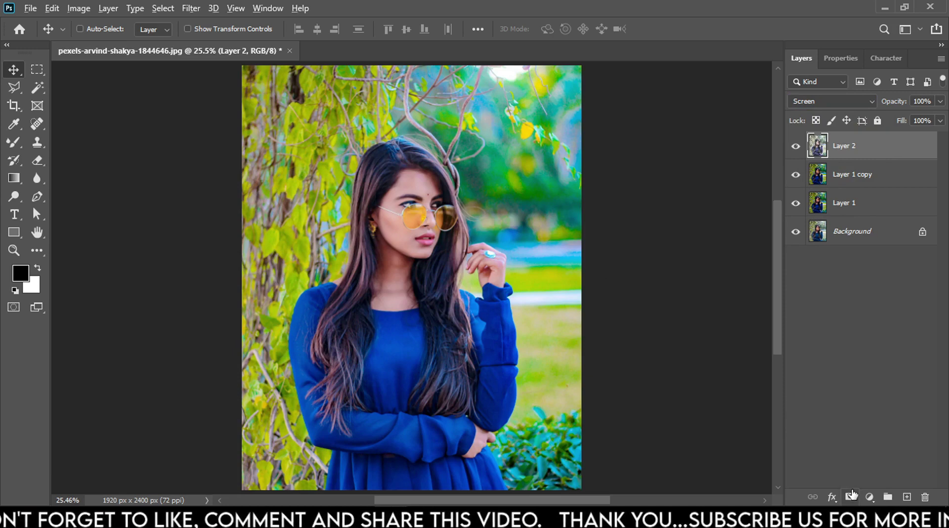
{"action": "left_click", "coordinate": [850, 497], "text": "alt"}
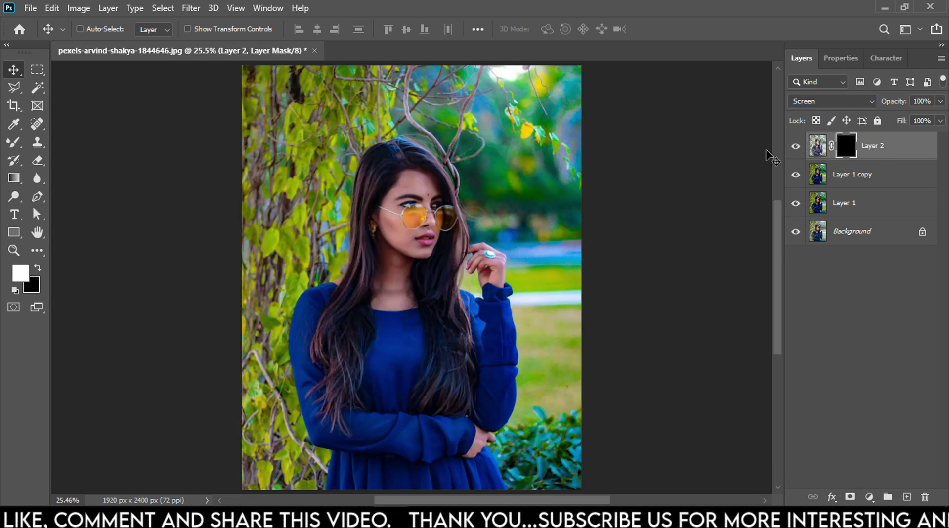
- Zoom in on the woman's face and choose a soft round Brush
{"action": "left_click_drag", "start_coordinate": [398, 259], "coordinate": [346, 249]}
{"action": "left_click", "coordinate": [13, 142]}
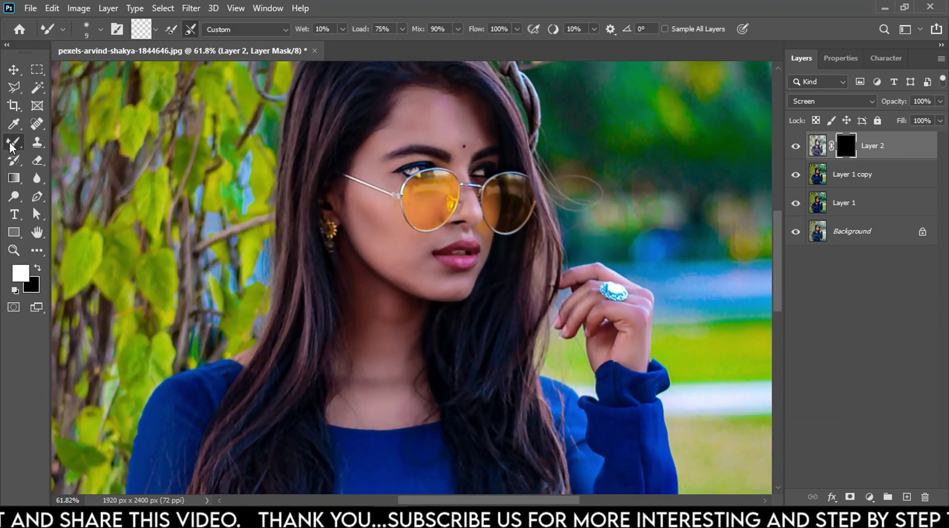
{"action": "left_click", "coordinate": [72, 142]}
{"action": "right_click", "coordinate": [228, 160]}
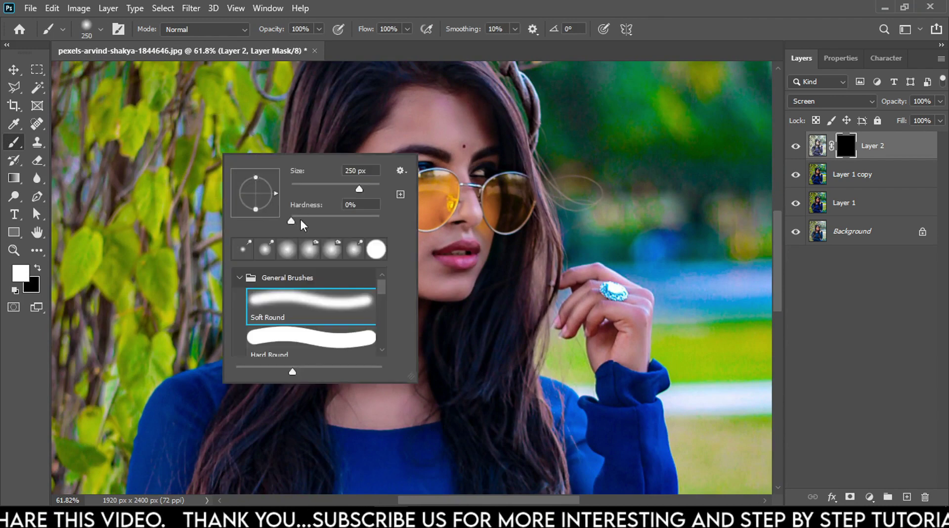
{"action": "left_click", "coordinate": [323, 7]}
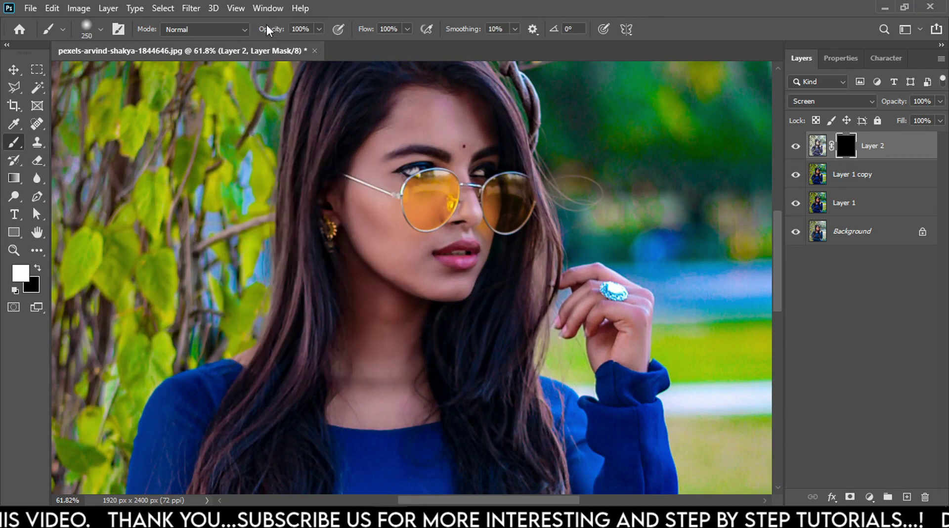
{"action": "key", "text": "z"}
{"action": "mouse_move", "coordinate": [443, 149]}
{"action": "left_mouse_down"}
{"action": "mouse_move", "coordinate": [464, 159]}
{"action": "mouse_move", "coordinate": [479, 184]}
{"action": "left_mouse_up"}
{"action": "key", "text": "h"}
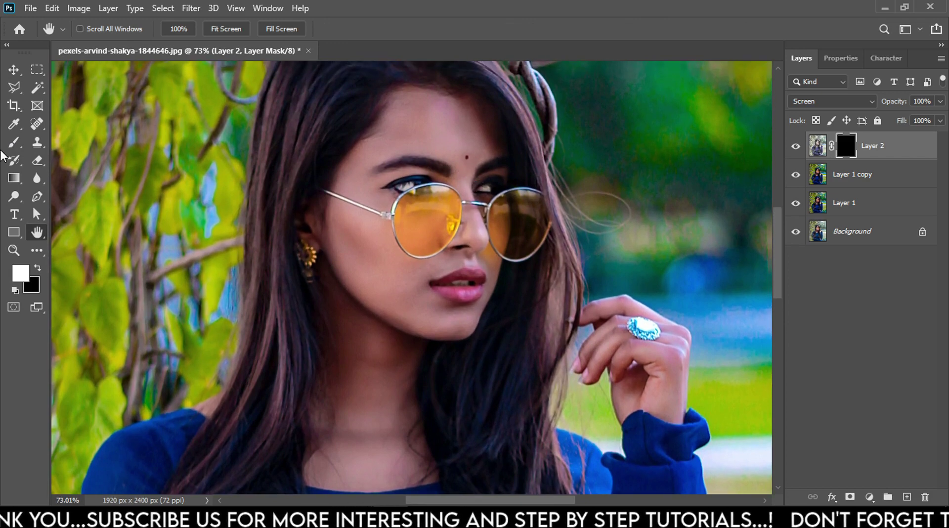
{"action": "left_click", "coordinate": [14, 143]}
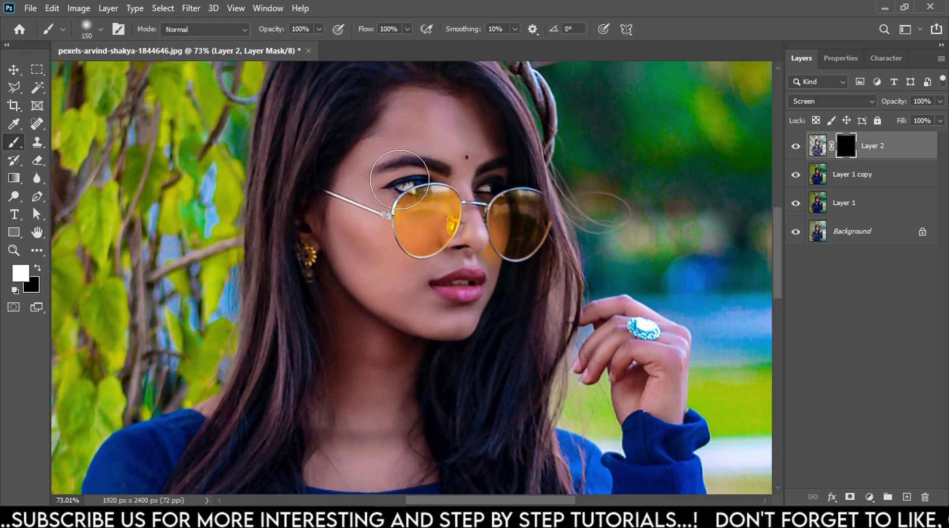
- Set the foreground colour to white and reduce the brush size
{"action": "left_click", "coordinate": [21, 273]}
{"action": "left_click_drag", "start_coordinate": [679, 241], "coordinate": [581, 313]}
{"action": "left_click_drag", "start_coordinate": [649, 160], "coordinate": [563, 104]}
{"action": "key", "text": "Return"}
{"action": "key", "text": "bracketleft"}
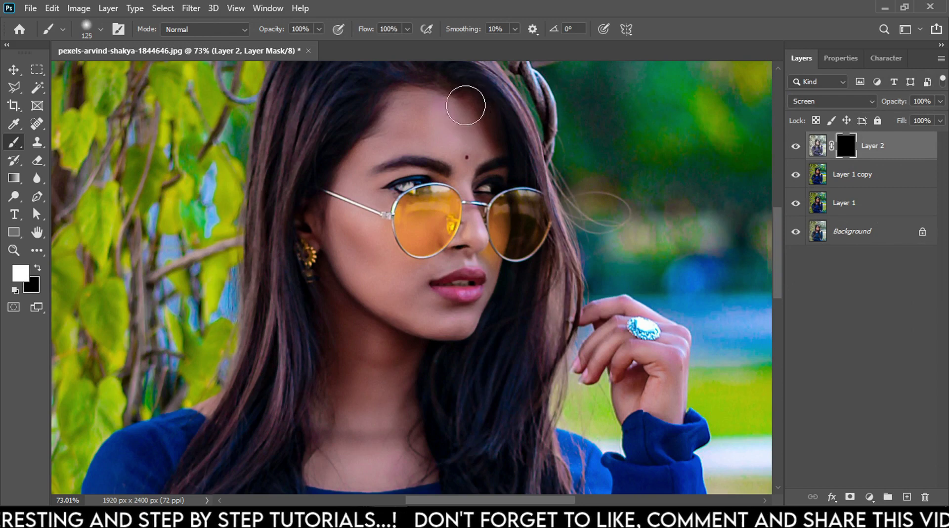
{"action": "key", "text": "bracketleft"}
{"action": "key", "text": "bracketleft"}
- Paint the mask to brighten forehead, cheek, chin, jaw, neck, hand and hair edge
{"action": "mouse_move", "coordinate": [440, 120]}
{"action": "left_mouse_down"}
{"action": "mouse_move", "coordinate": [429, 132]}
{"action": "mouse_move", "coordinate": [420, 110]}
{"action": "mouse_move", "coordinate": [362, 174]}
{"action": "mouse_move", "coordinate": [361, 196]}
{"action": "mouse_move", "coordinate": [427, 164]}
{"action": "mouse_move", "coordinate": [477, 175]}
{"action": "mouse_move", "coordinate": [457, 171]}
{"action": "mouse_move", "coordinate": [468, 121]}
{"action": "mouse_move", "coordinate": [492, 158]}
{"action": "left_mouse_up"}
{"action": "mouse_move", "coordinate": [442, 116]}
{"action": "left_mouse_down"}
{"action": "mouse_move", "coordinate": [483, 148]}
{"action": "mouse_move", "coordinate": [430, 127]}
{"action": "mouse_move", "coordinate": [355, 248]}
{"action": "mouse_move", "coordinate": [355, 301]}
{"action": "mouse_move", "coordinate": [381, 272]}
{"action": "mouse_move", "coordinate": [381, 243]}
{"action": "mouse_move", "coordinate": [415, 280]}
{"action": "mouse_move", "coordinate": [464, 257]}
{"action": "mouse_move", "coordinate": [470, 225]}
{"action": "mouse_move", "coordinate": [468, 288]}
{"action": "mouse_move", "coordinate": [472, 279]}
{"action": "mouse_move", "coordinate": [455, 316]}
{"action": "mouse_move", "coordinate": [476, 194]}
{"action": "left_mouse_up"}
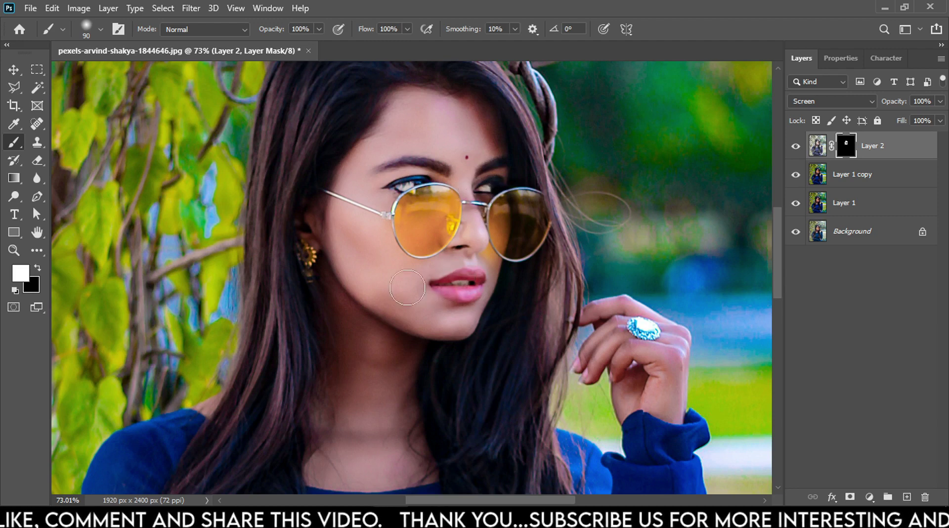
{"action": "mouse_move", "coordinate": [407, 287]}
{"action": "left_mouse_down"}
{"action": "mouse_move", "coordinate": [434, 328]}
{"action": "mouse_move", "coordinate": [462, 319]}
{"action": "mouse_move", "coordinate": [334, 259]}
{"action": "mouse_move", "coordinate": [360, 377]}
{"action": "mouse_move", "coordinate": [339, 419]}
{"action": "mouse_move", "coordinate": [365, 328]}
{"action": "mouse_move", "coordinate": [396, 361]}
{"action": "mouse_move", "coordinate": [401, 335]}
{"action": "mouse_move", "coordinate": [402, 449]}
{"action": "mouse_move", "coordinate": [414, 462]}
{"action": "mouse_move", "coordinate": [310, 467]}
{"action": "mouse_move", "coordinate": [416, 468]}
{"action": "mouse_move", "coordinate": [358, 392]}
{"action": "mouse_move", "coordinate": [346, 426]}
{"action": "left_mouse_up"}
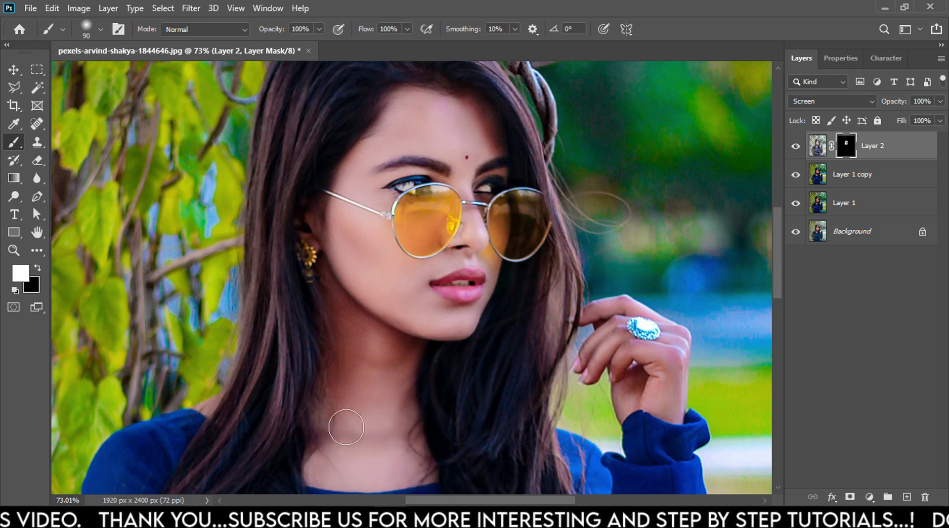
{"action": "mouse_move", "coordinate": [606, 379]}
{"action": "left_mouse_down"}
{"action": "mouse_move", "coordinate": [643, 366]}
{"action": "mouse_move", "coordinate": [656, 399]}
{"action": "mouse_move", "coordinate": [668, 347]}
{"action": "mouse_move", "coordinate": [659, 323]}
{"action": "mouse_move", "coordinate": [607, 313]}
{"action": "mouse_move", "coordinate": [612, 340]}
{"action": "mouse_move", "coordinate": [600, 356]}
{"action": "mouse_move", "coordinate": [628, 395]}
{"action": "left_mouse_up"}
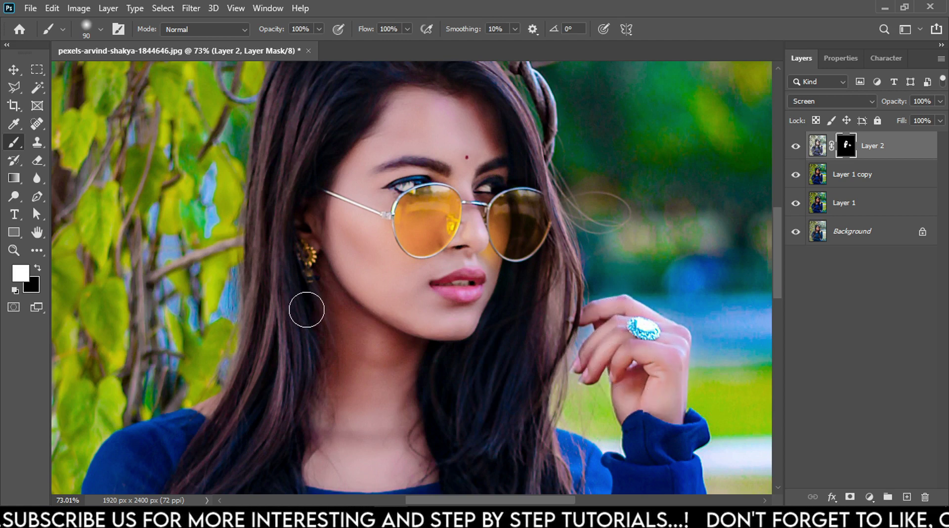
{"action": "key", "text": "bracketleft"}
{"action": "key", "text": "bracketleft"}
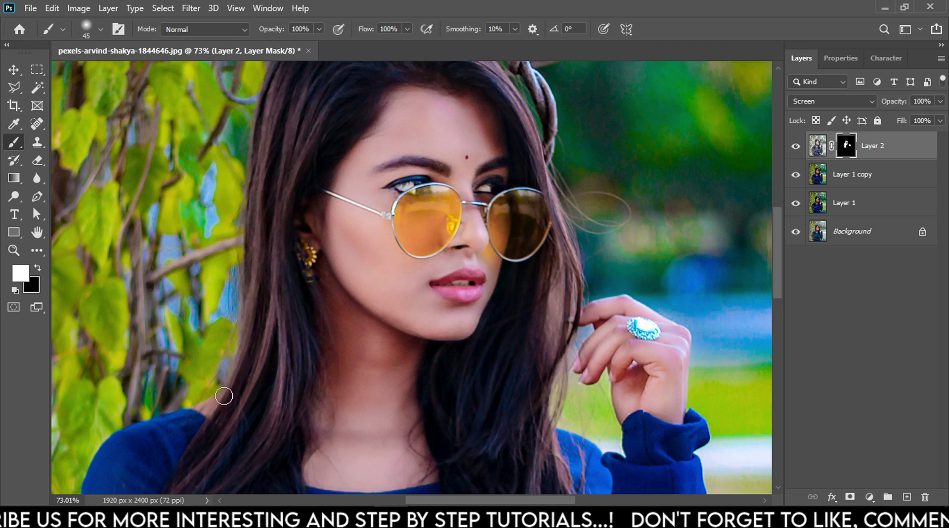
{"action": "left_click_drag", "start_coordinate": [204, 412], "coordinate": [214, 401]}
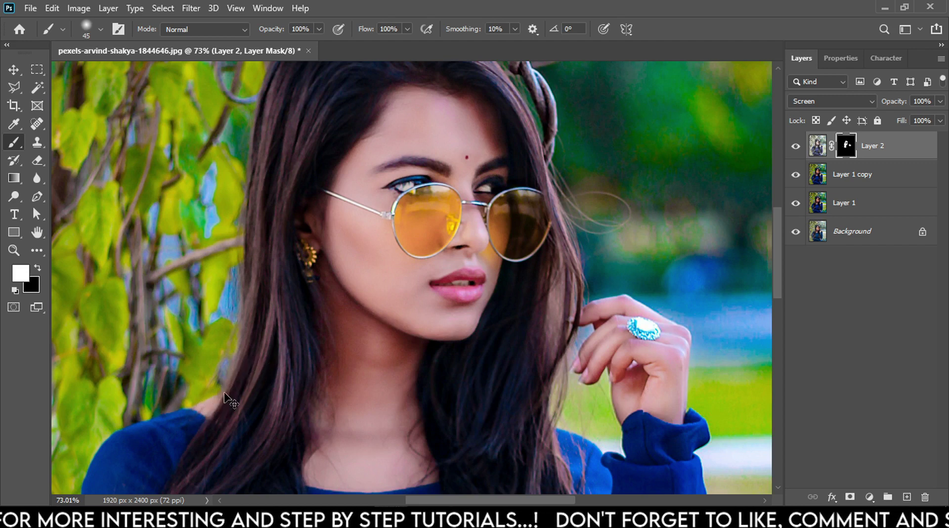
- Fit the image on screen and merge Layer 2 with Layer 1 copy
{"action": "key", "text": "ctrl+0"}
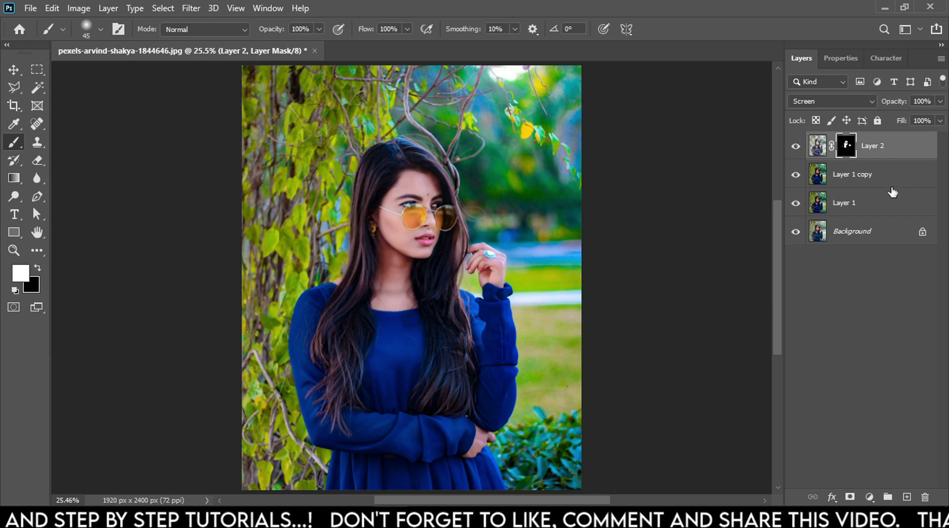
{"action": "left_click", "coordinate": [893, 206], "text": "shift"}
{"action": "left_click", "coordinate": [893, 205], "text": "ctrl"}
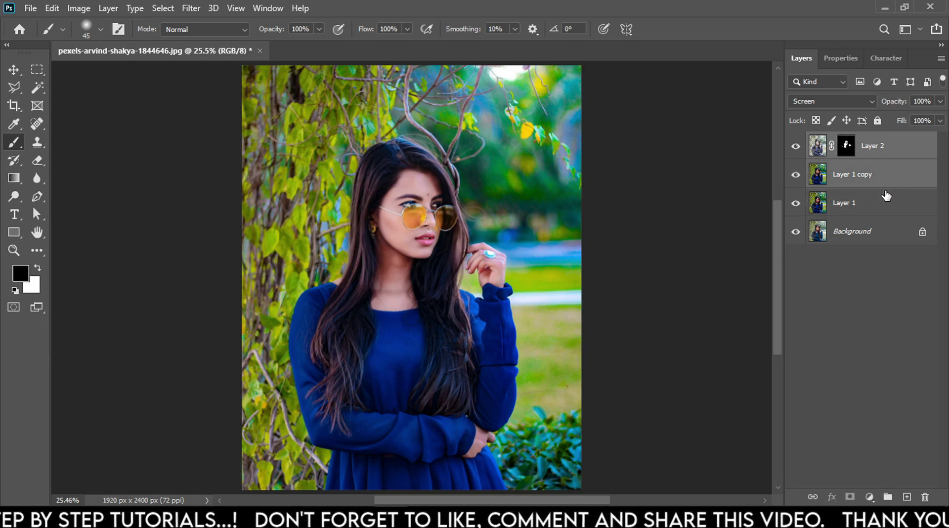
{"action": "key", "text": "ctrl+e"}
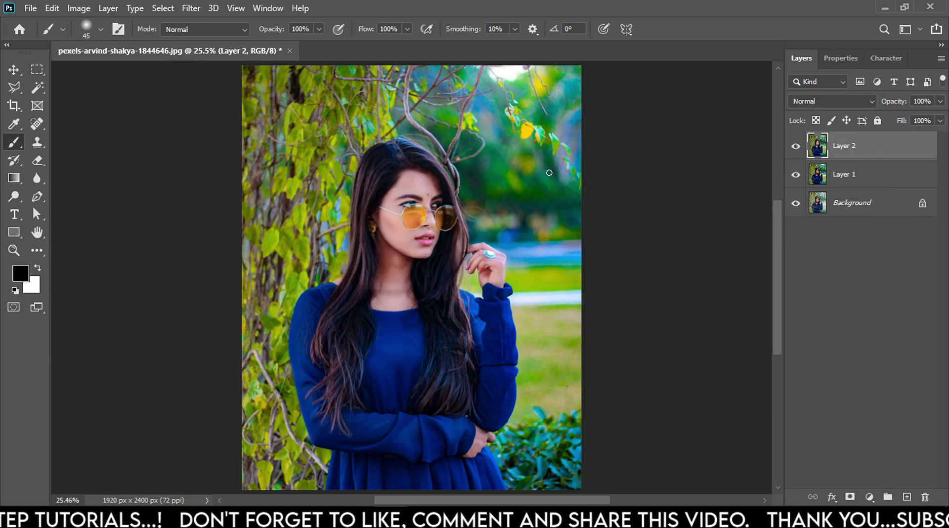
- Open Camera Raw on Layer 2 and set Clarity +15 and Saturation +20
{"action": "left_click", "coordinate": [191, 8]}
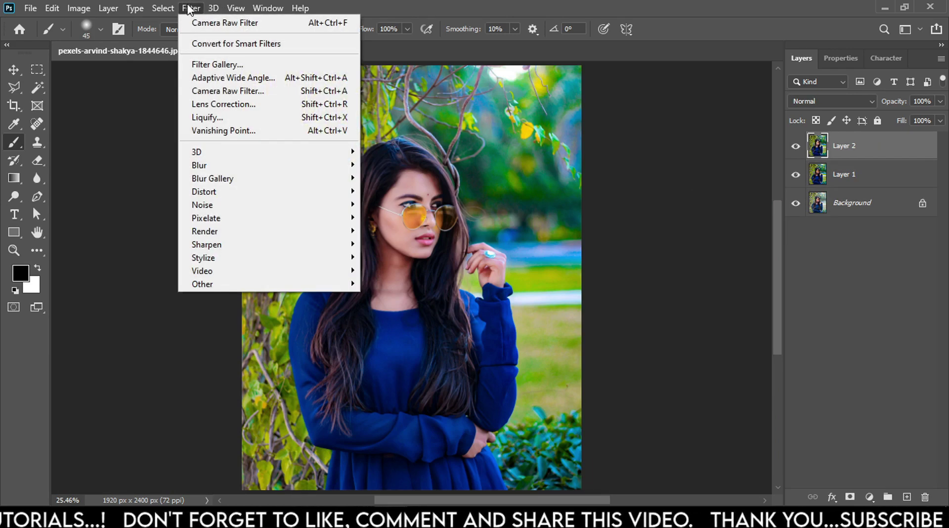
{"action": "left_click", "coordinate": [230, 91]}
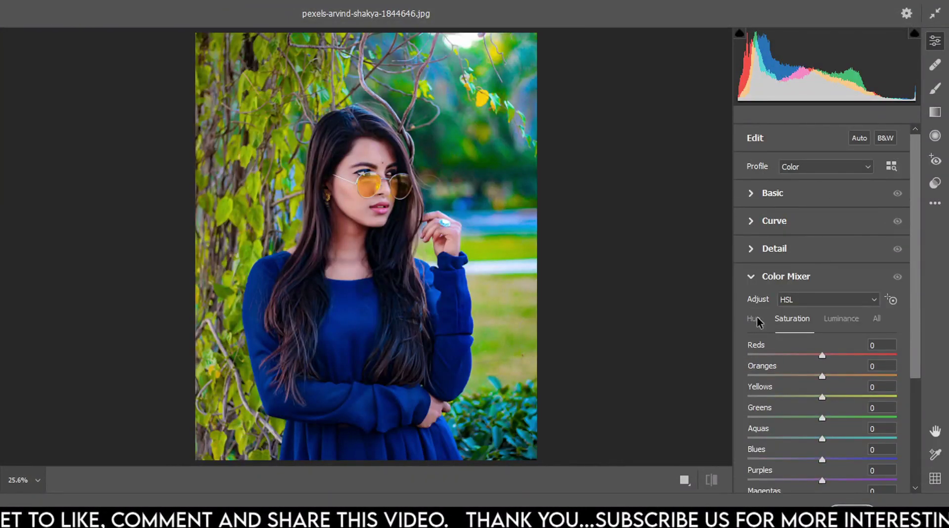
{"action": "left_click", "coordinate": [751, 276]}
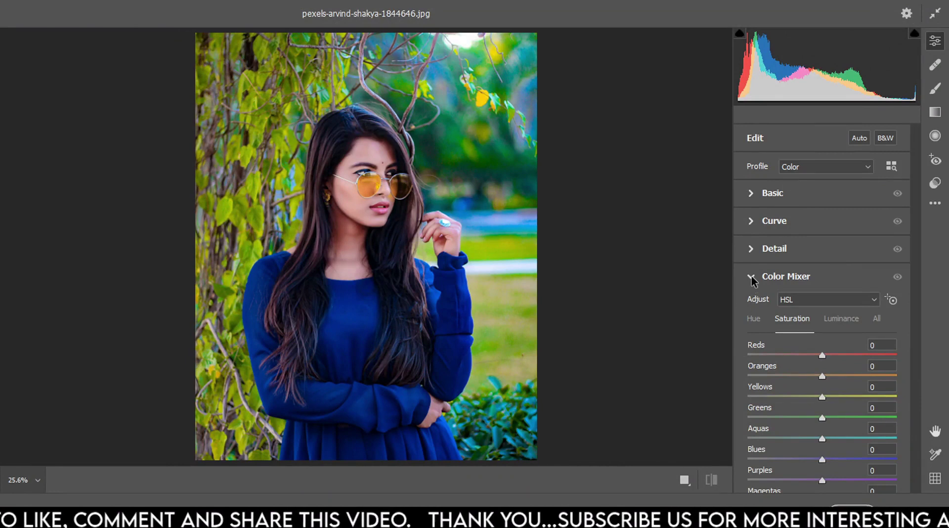
{"action": "left_click", "coordinate": [751, 194]}
{"action": "left_click_drag", "start_coordinate": [823, 408], "coordinate": [834, 409]}
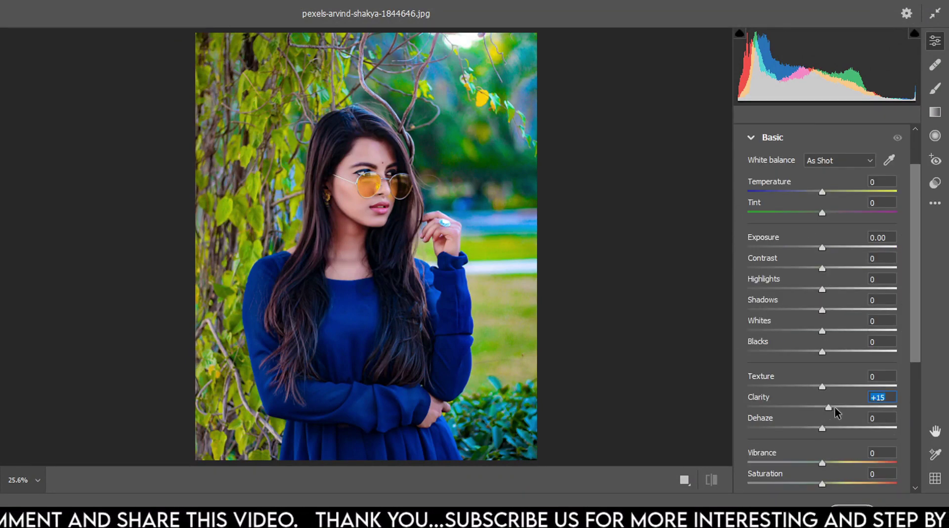
{"action": "left_click_drag", "start_coordinate": [821, 480], "coordinate": [839, 483]}
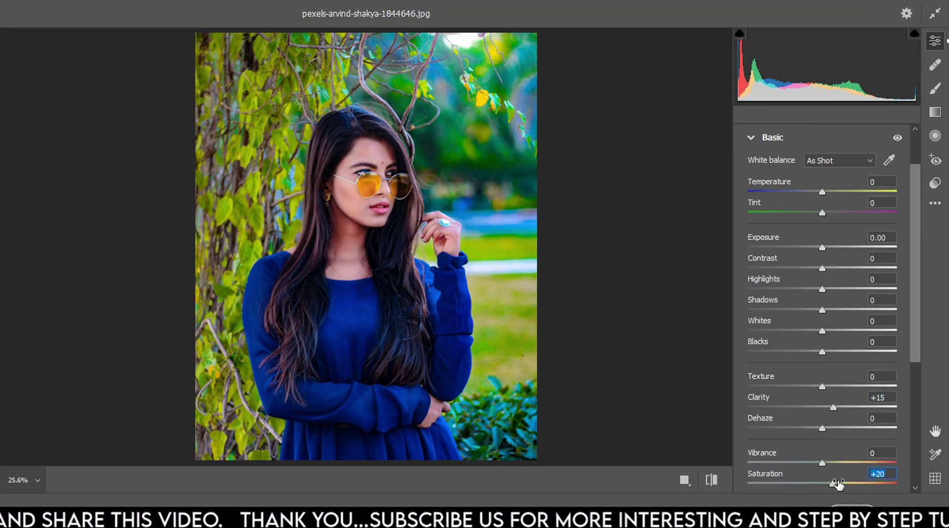
- In Color Mixer saturation, set Reds -20, Oranges -13 and Yellows +22
{"action": "left_click", "coordinate": [750, 140]}
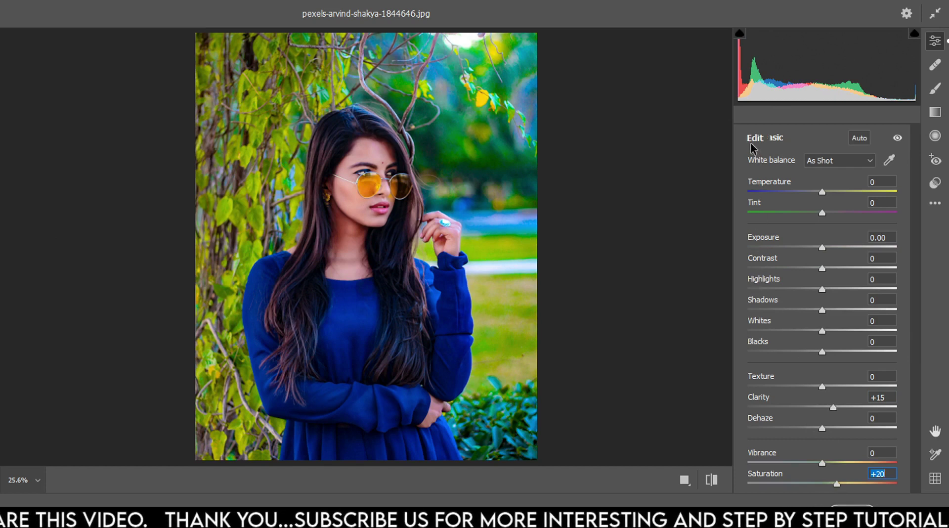
{"action": "left_click", "coordinate": [751, 277]}
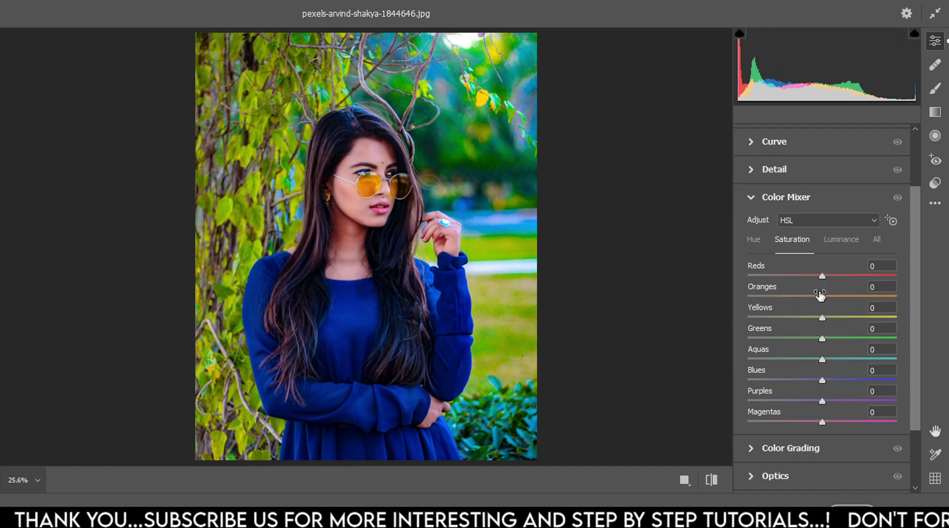
{"action": "left_click_drag", "start_coordinate": [822, 296], "coordinate": [805, 276]}
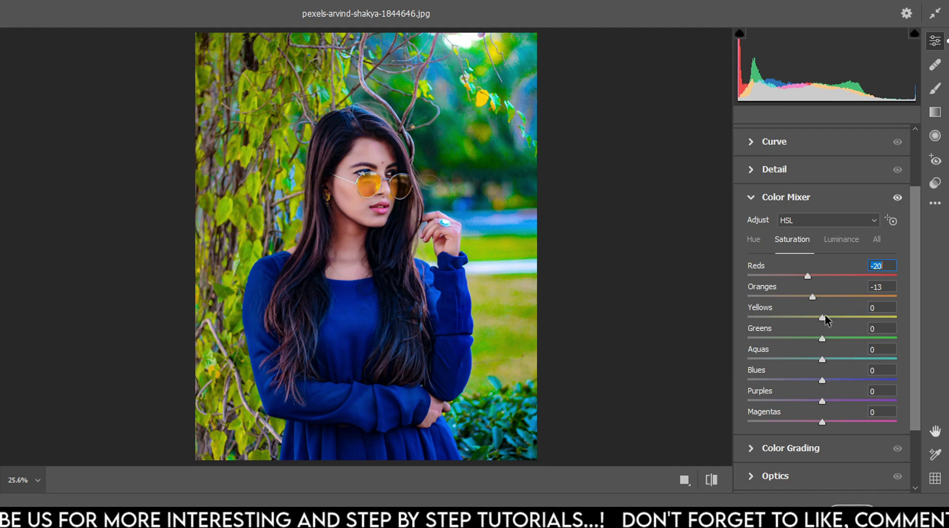
{"action": "left_click_drag", "start_coordinate": [840, 319], "coordinate": [842, 318]}
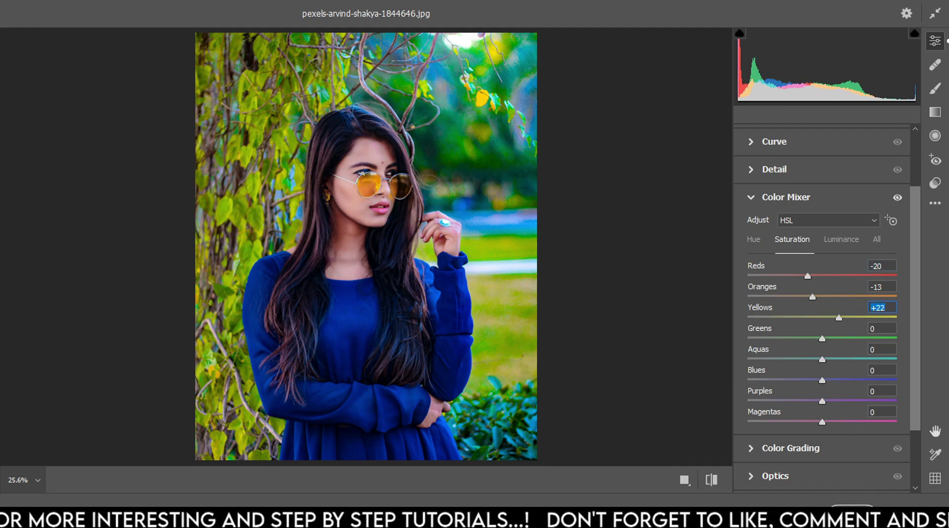
- Zoom in on the eyes and set up the Dodge tool at 10% exposure, size 25
{"action": "key", "text": "z"}
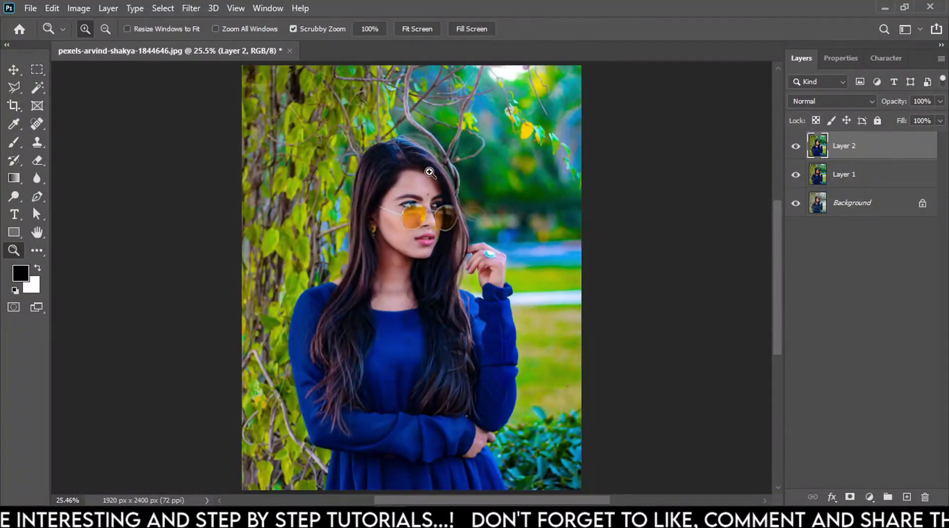
{"action": "left_click_drag", "start_coordinate": [429, 187], "coordinate": [344, 360]}
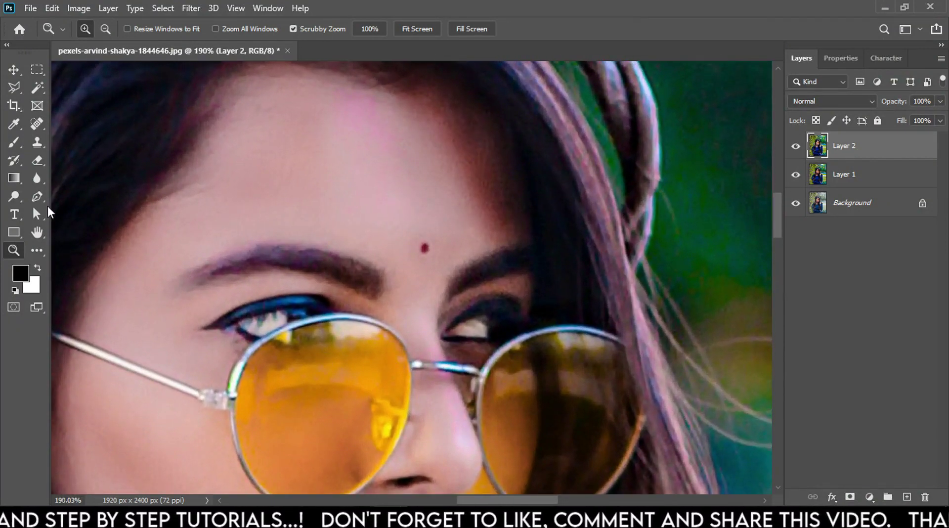
{"action": "left_click", "coordinate": [14, 197]}
{"action": "left_click", "coordinate": [34, 196]}
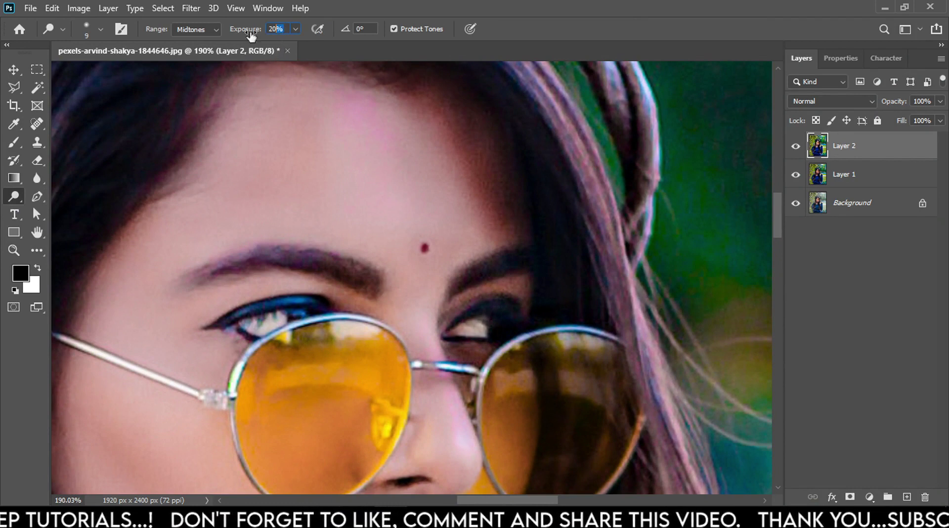
{"action": "type", "text": "10"}
{"action": "key", "text": "Return"}
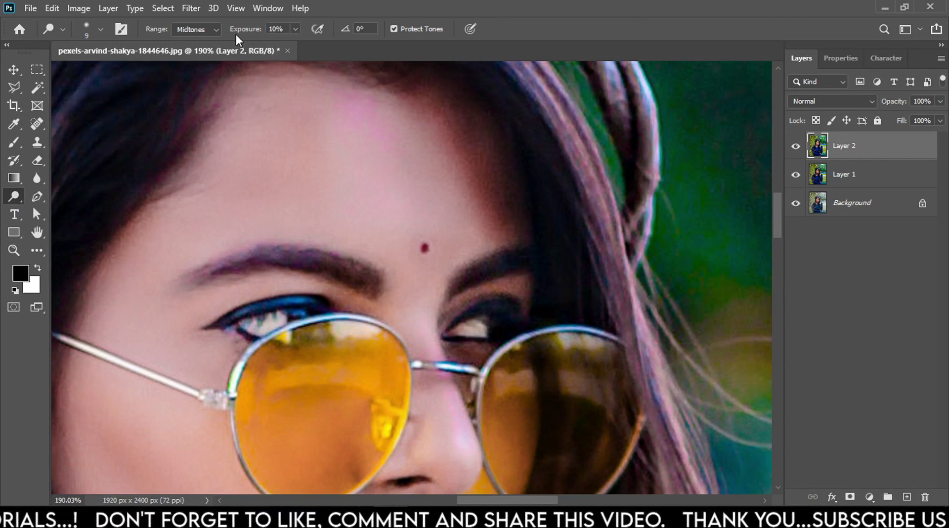
{"action": "key", "text": "bracketright"}
{"action": "key", "text": "bracketright"}
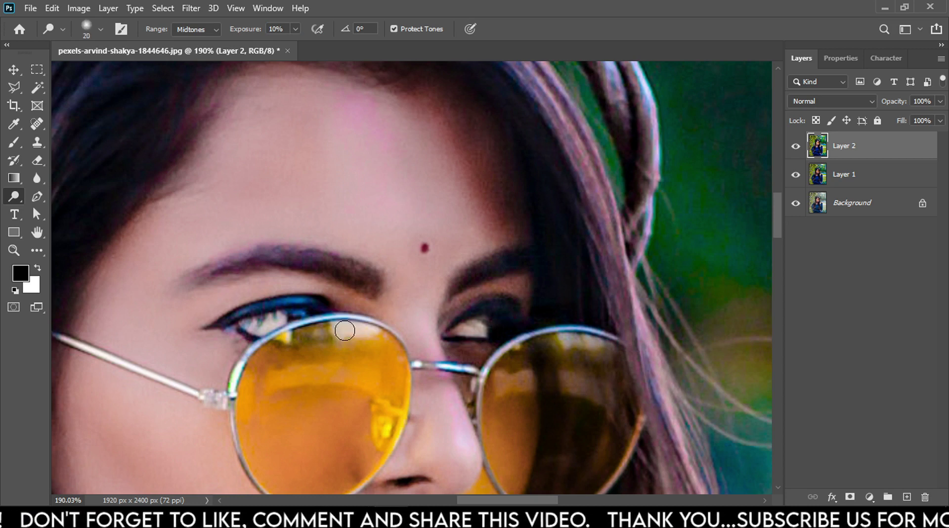
{"action": "key", "text": "bracketright"}
{"action": "key", "text": "bracketright"}
- Dodge both yellow sunglass lenses, then fit the photo on screen
{"action": "left_click_drag", "start_coordinate": [347, 330], "coordinate": [365, 339]}
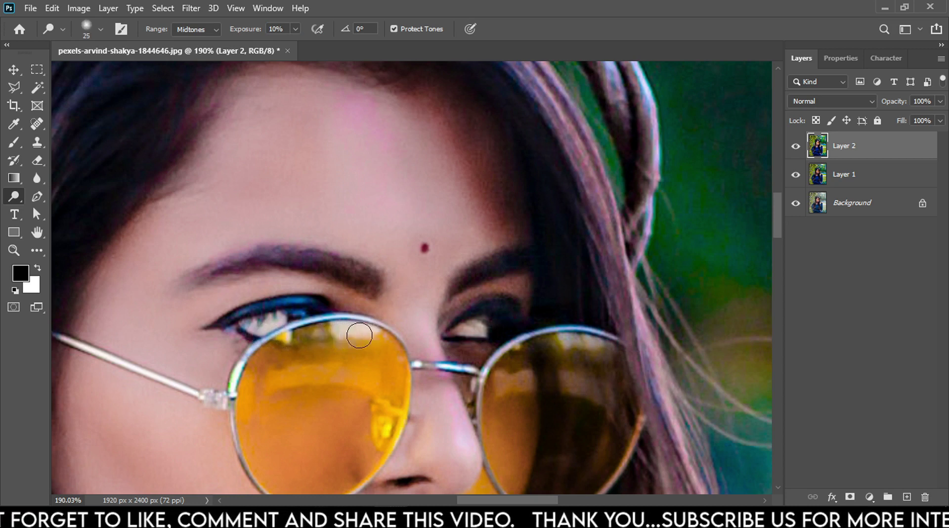
{"action": "left_click_drag", "start_coordinate": [547, 348], "coordinate": [560, 385]}
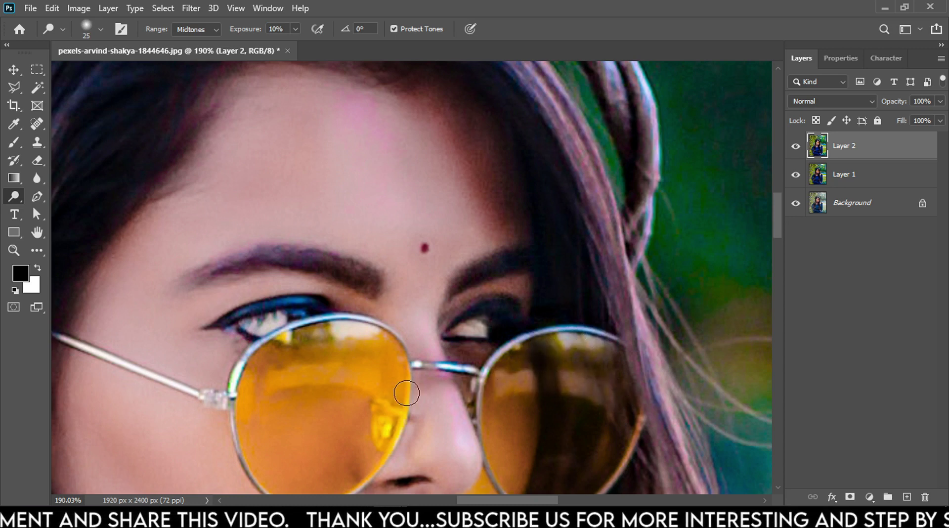
{"action": "mouse_move", "coordinate": [265, 381]}
{"action": "left_mouse_down"}
{"action": "mouse_move", "coordinate": [387, 385]}
{"action": "mouse_move", "coordinate": [272, 386]}
{"action": "mouse_move", "coordinate": [354, 382]}
{"action": "mouse_move", "coordinate": [364, 392]}
{"action": "left_mouse_up"}
{"action": "key", "text": "ctrl+0"}
- Merge Layer 1 and Layer 2, then duplicate the merged layer
{"action": "key", "text": "v"}
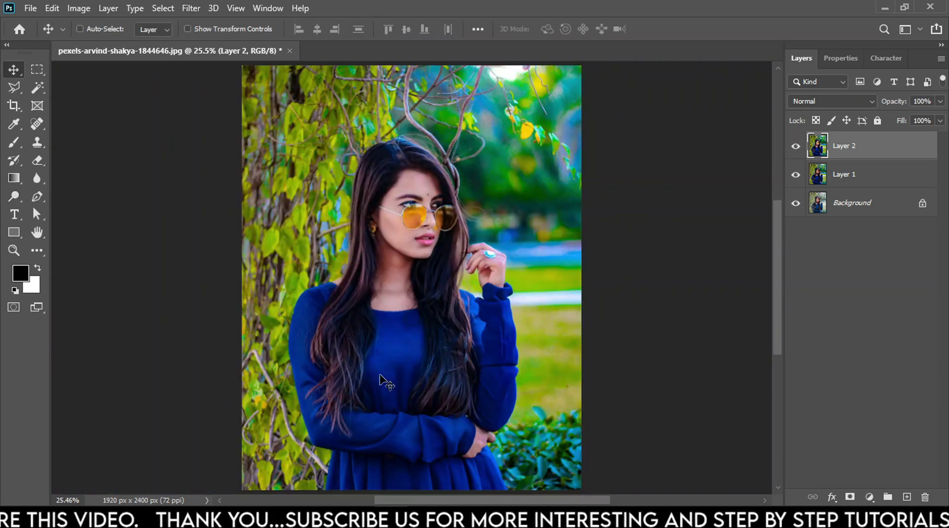
{"action": "left_click", "coordinate": [796, 145]}
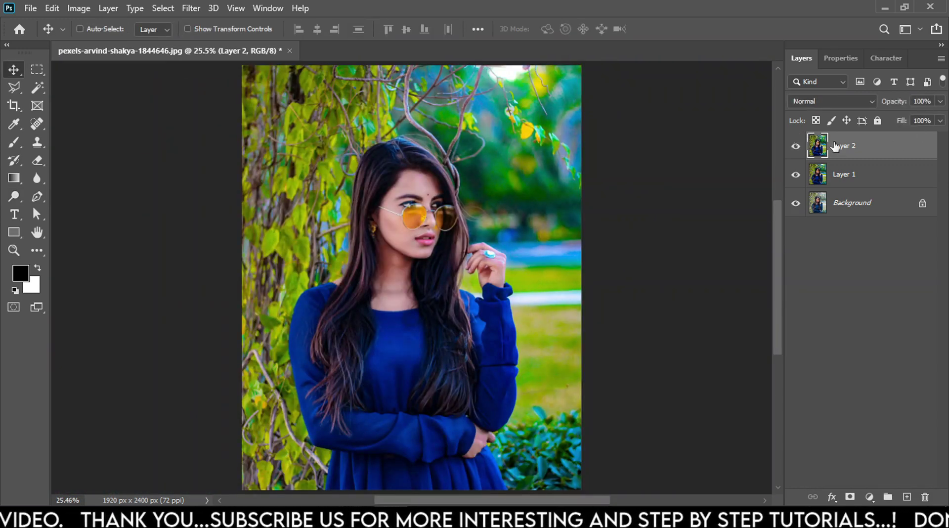
{"action": "left_click", "coordinate": [866, 173], "text": "ctrl"}
{"action": "key", "text": "ctrl+e"}
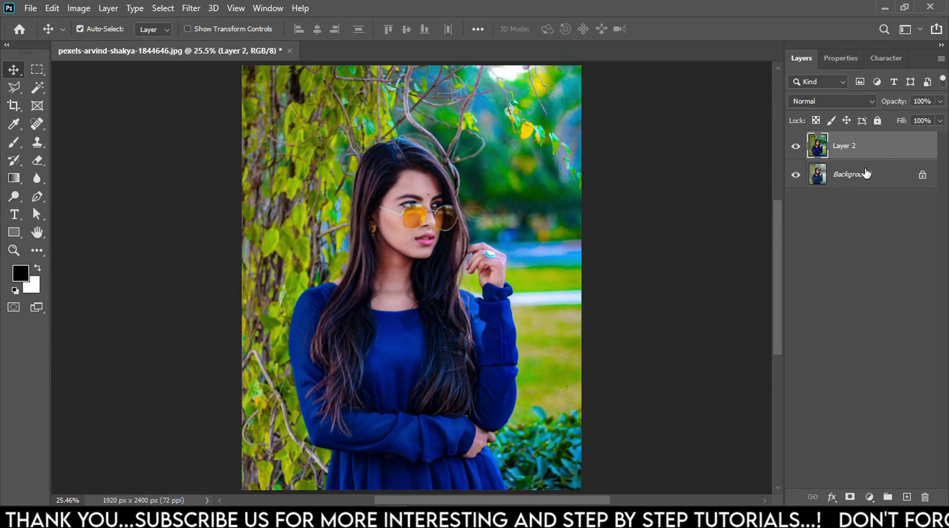
{"action": "key", "text": "ctrl+j"}
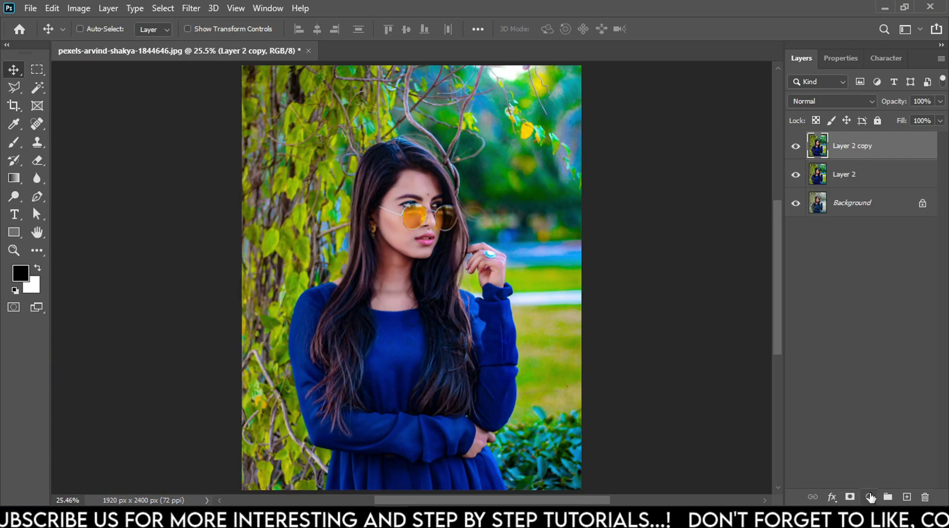
- Add a Channel Mixer adjustment with Red output Red +85, Green +18, Blue +14
{"action": "left_click", "coordinate": [869, 497]}
{"action": "left_click", "coordinate": [875, 408]}
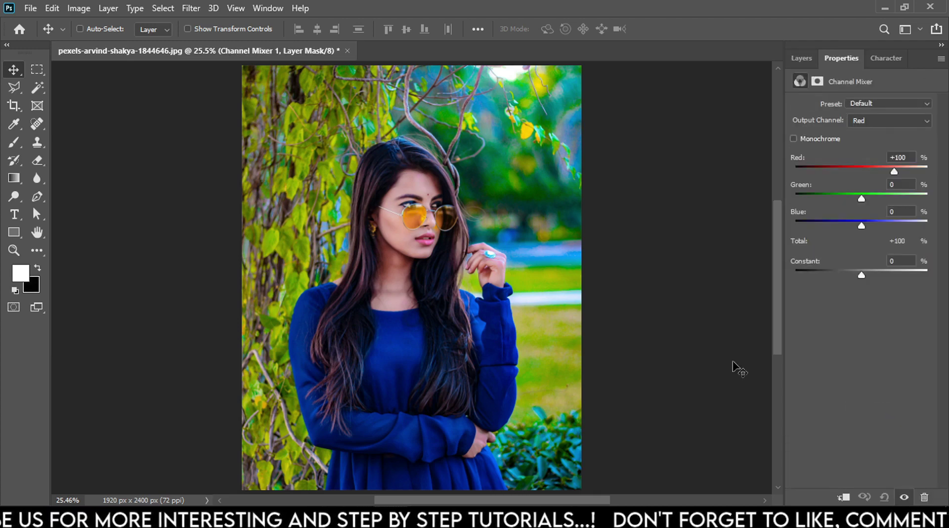
{"action": "left_click_drag", "start_coordinate": [861, 199], "coordinate": [867, 198]}
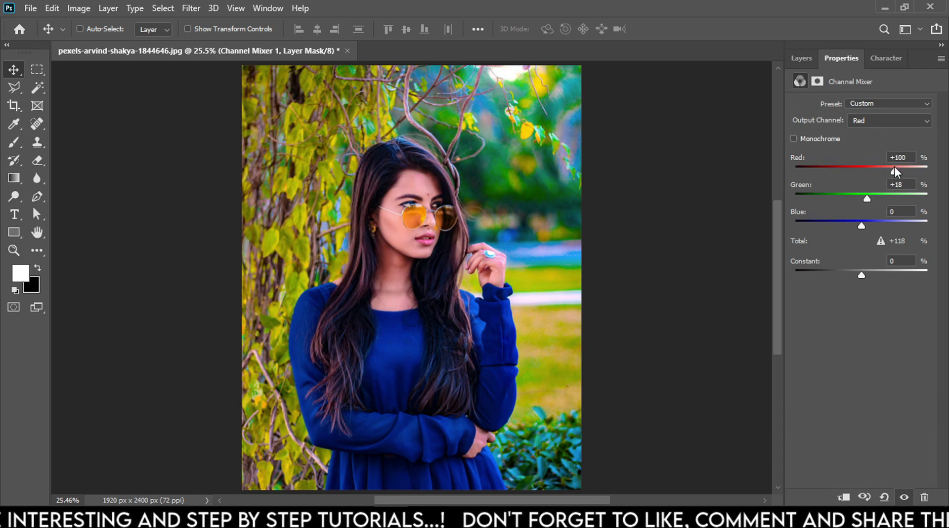
{"action": "left_click_drag", "start_coordinate": [894, 169], "coordinate": [890, 169]}
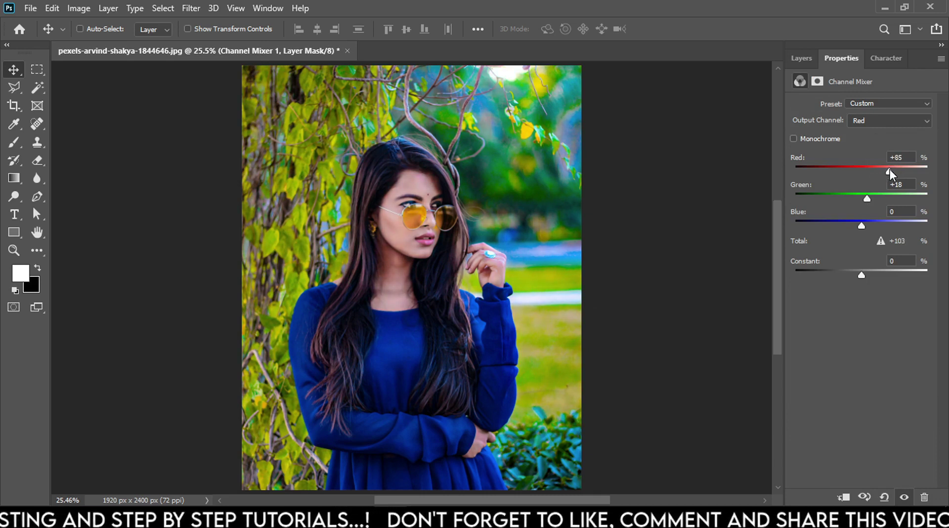
{"action": "left_click_drag", "start_coordinate": [861, 225], "coordinate": [865, 225]}
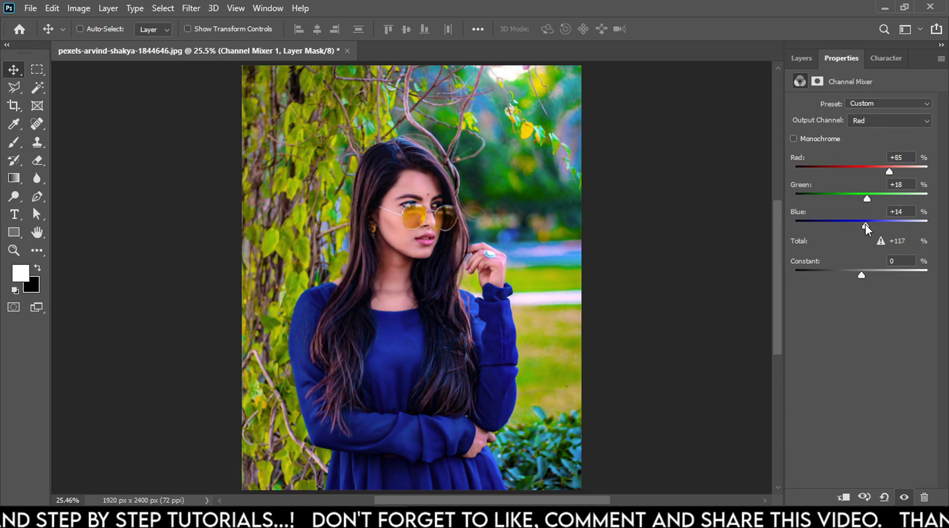
{"action": "left_click", "coordinate": [802, 58]}
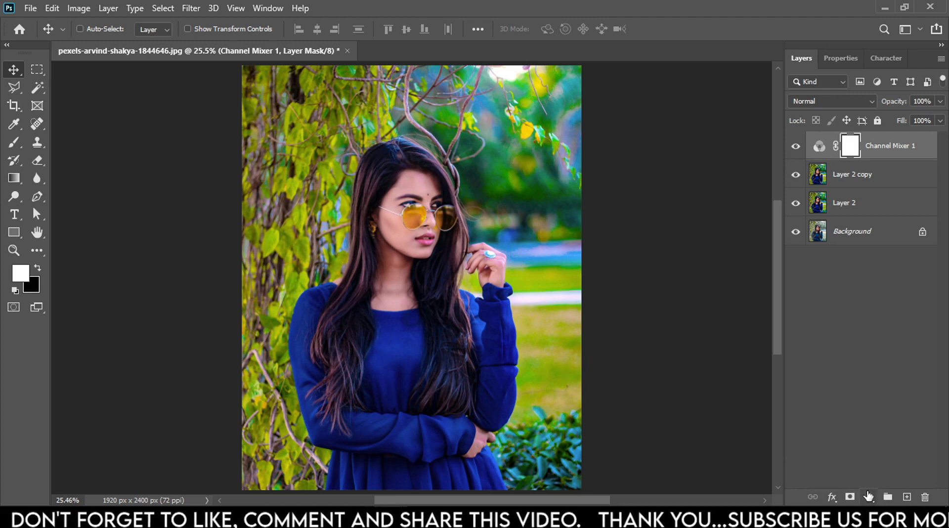
- Add a reversed Radial Gradient Fill layer and set its blend mode to Soft Light
{"action": "left_click", "coordinate": [869, 497]}
{"action": "left_click", "coordinate": [882, 257]}
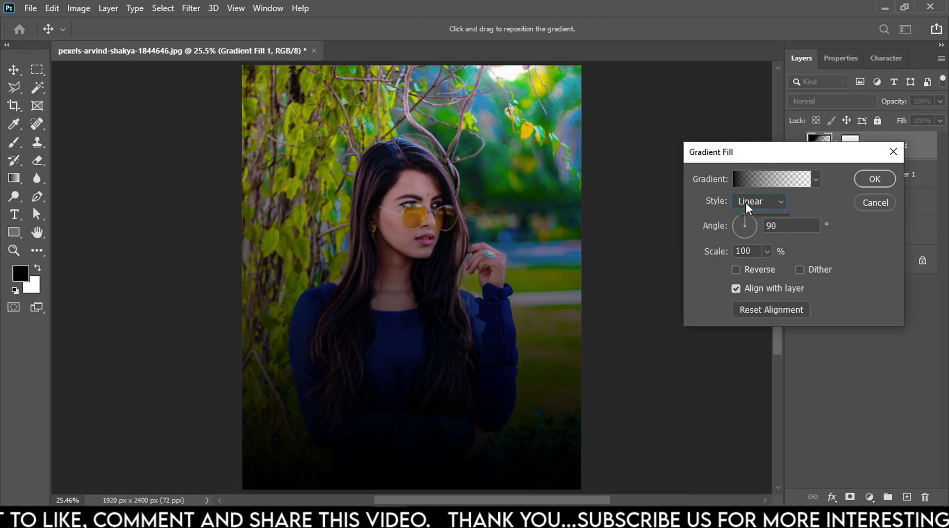
{"action": "left_click", "coordinate": [746, 203]}
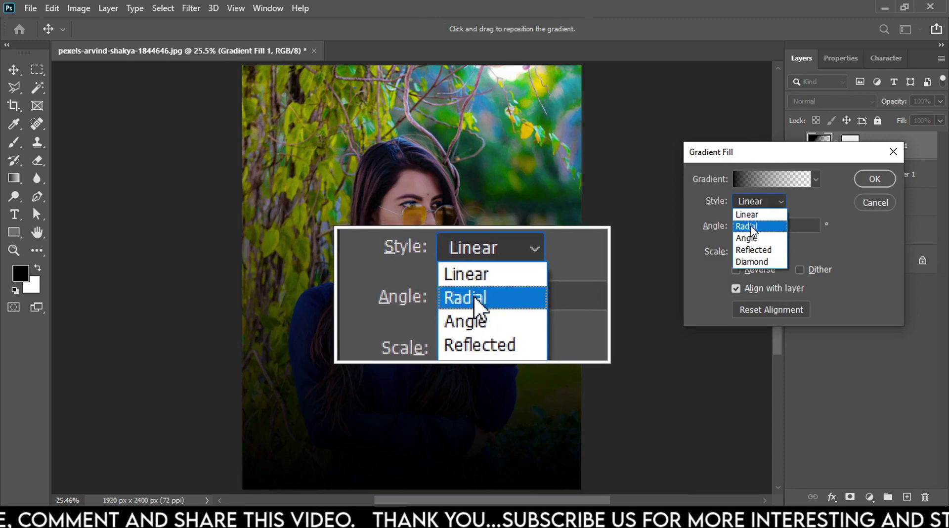
{"action": "left_click", "coordinate": [751, 226]}
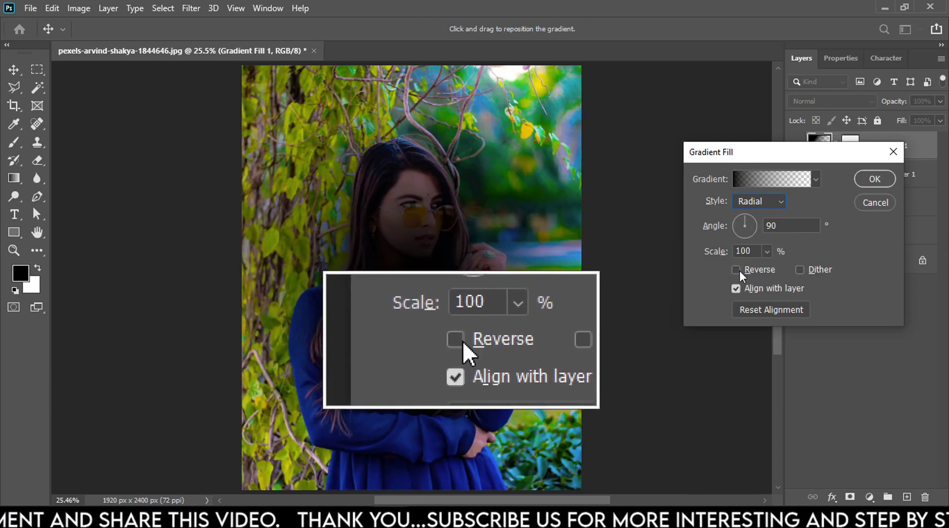
{"action": "left_click", "coordinate": [739, 271]}
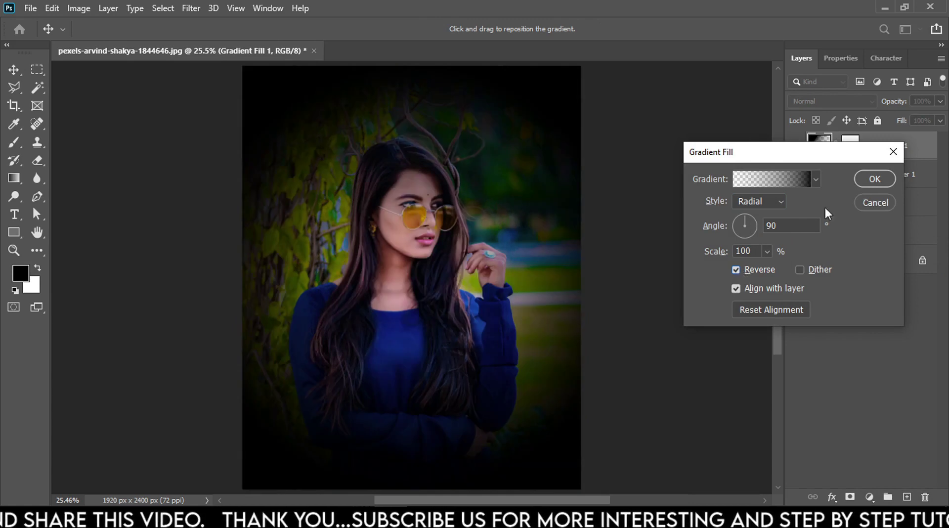
{"action": "left_click", "coordinate": [866, 179]}
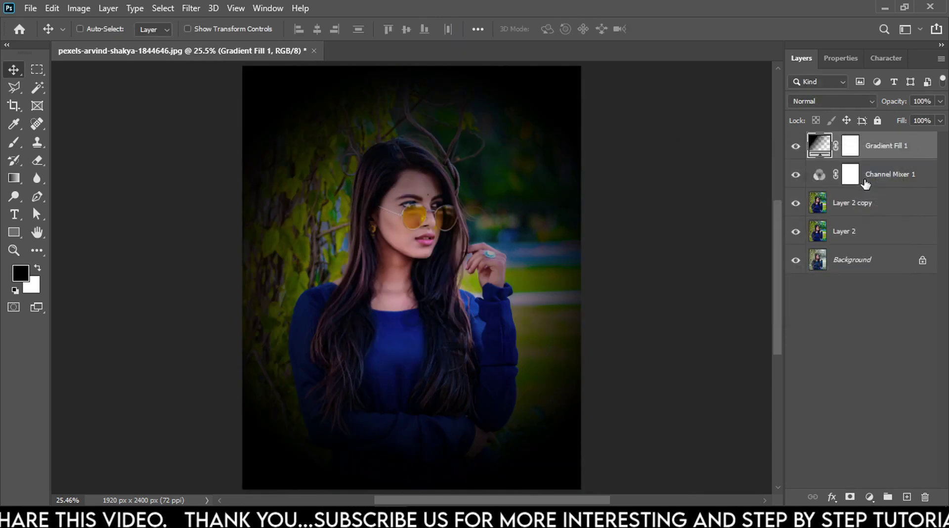
{"action": "left_click", "coordinate": [821, 101]}
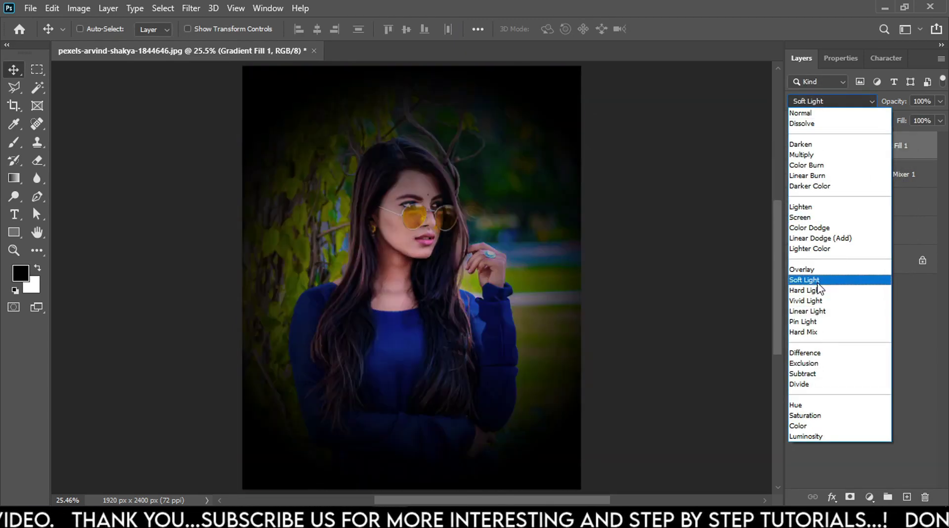
{"action": "left_click", "coordinate": [806, 279]}
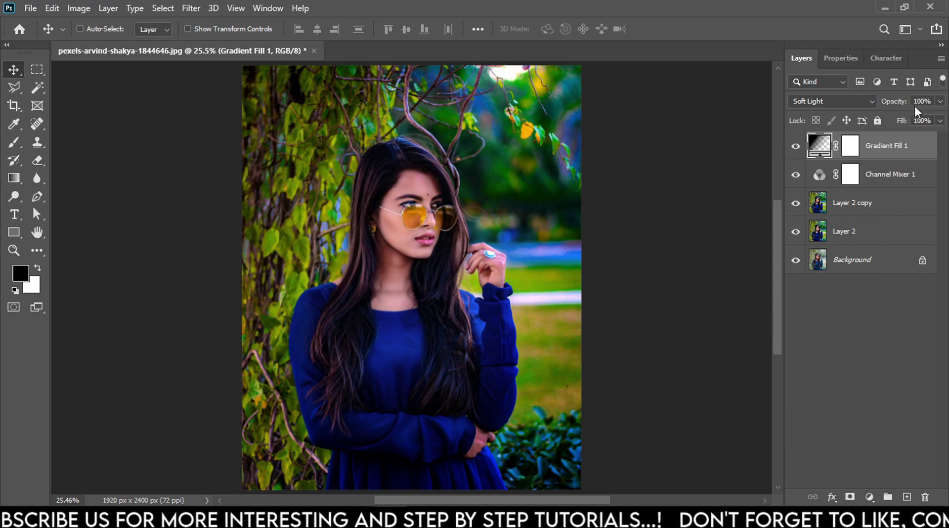
- Lower the vignette from 40% to 30% opacity, toggling it to compare, then select all edit layers
{"action": "left_click_drag", "start_coordinate": [903, 103], "coordinate": [875, 102]}
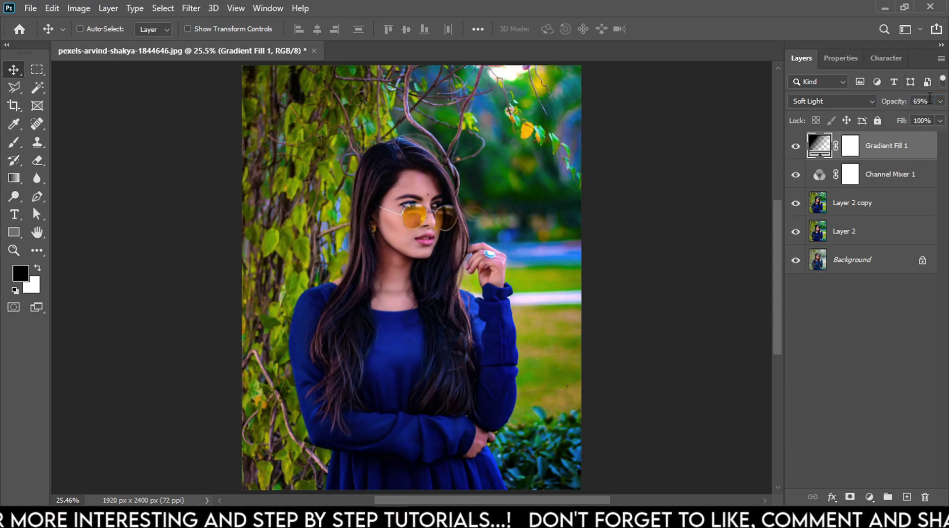
{"action": "type", "text": "40"}
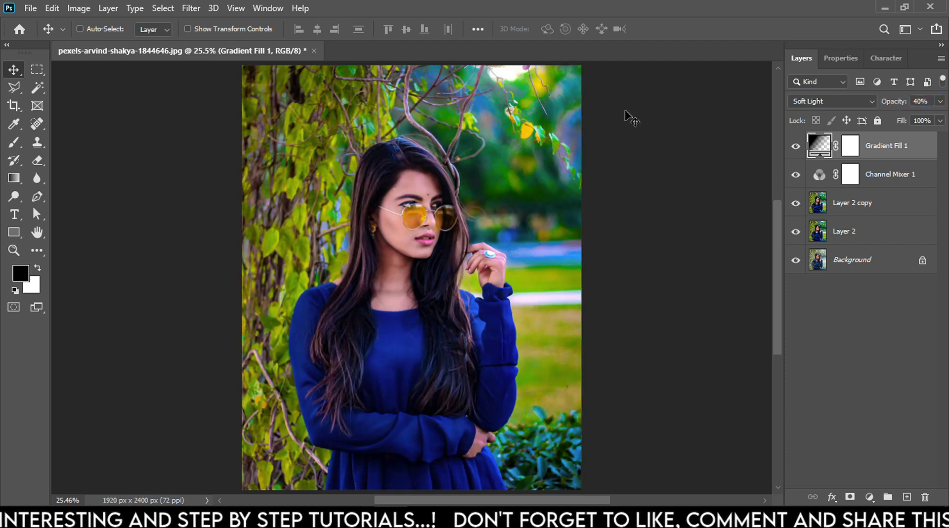
{"action": "key", "text": "Return"}
{"action": "left_click", "coordinate": [801, 145]}
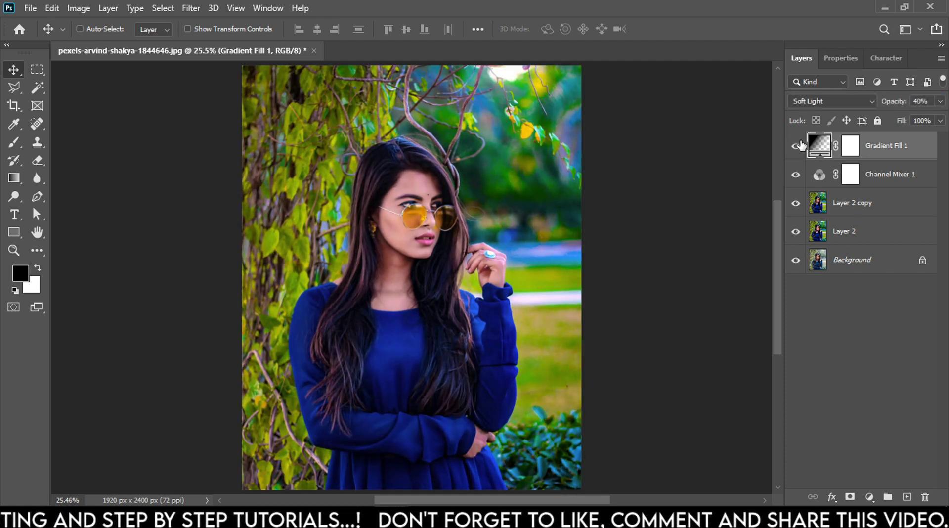
{"action": "double_click", "coordinate": [917, 101]}
{"action": "type", "text": "30"}
{"action": "key", "text": "Return"}
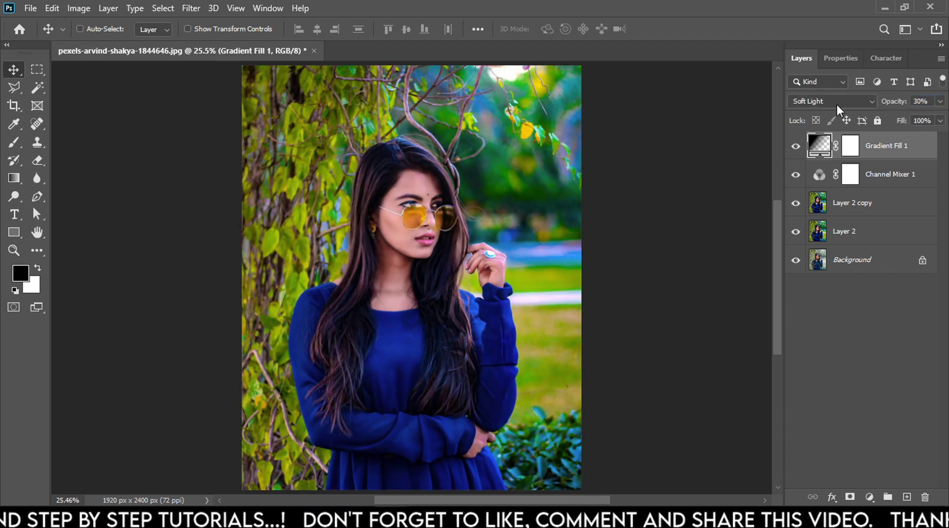
{"action": "left_click", "coordinate": [796, 146]}
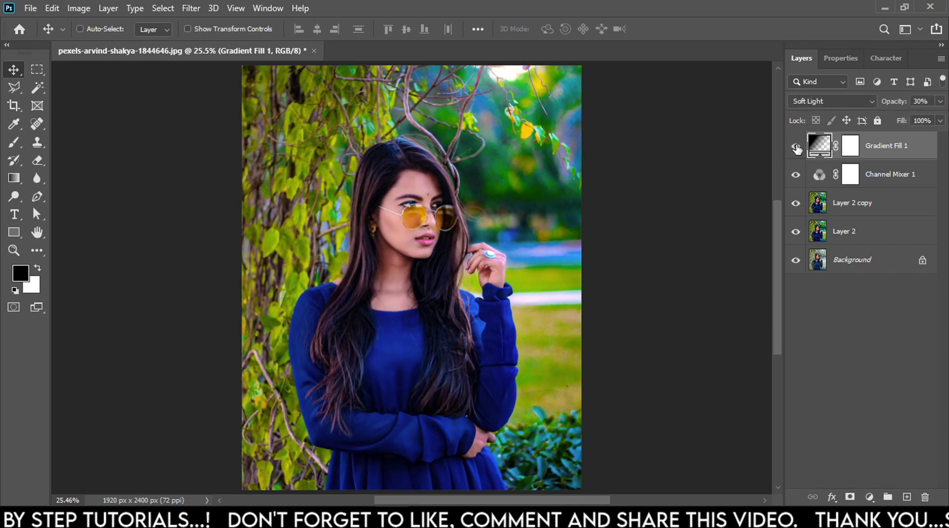
{"action": "left_click", "coordinate": [891, 237], "text": "shift"}
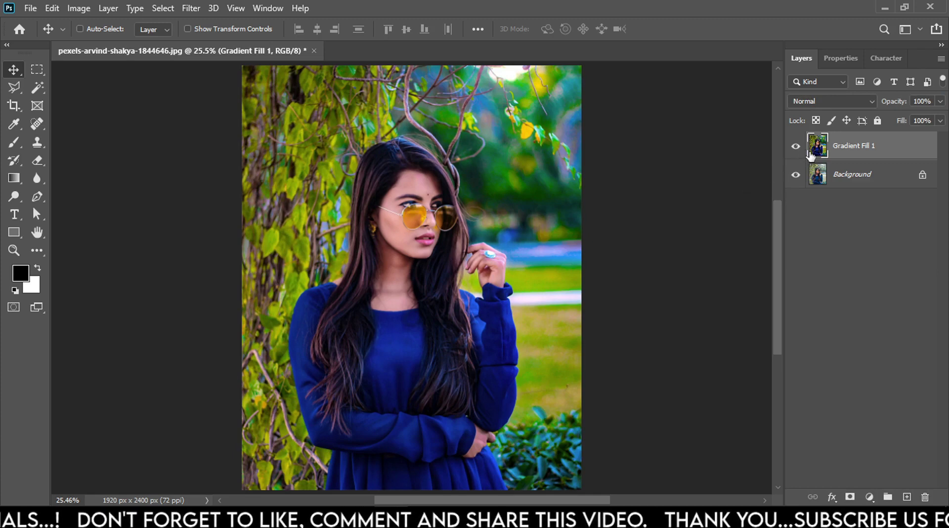
{"action": "left_click", "coordinate": [795, 147]}
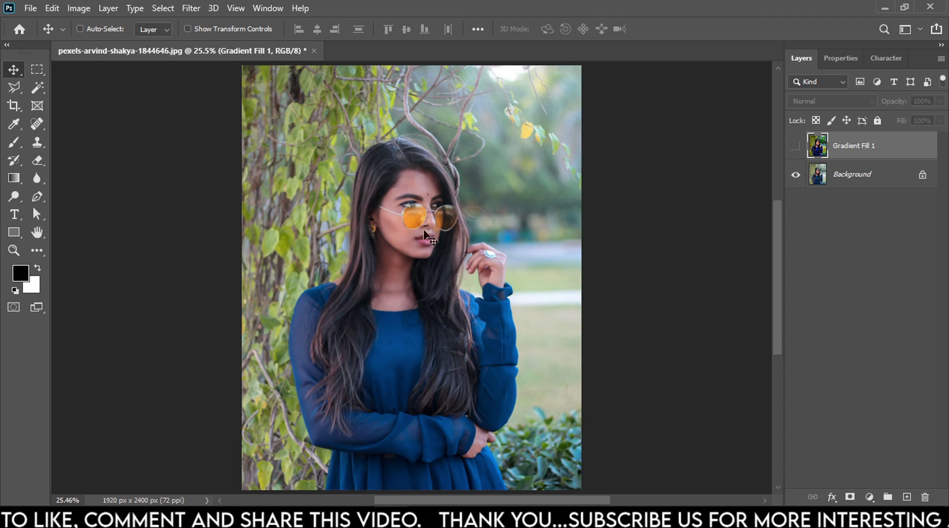
{"action": "left_click", "coordinate": [795, 146]}
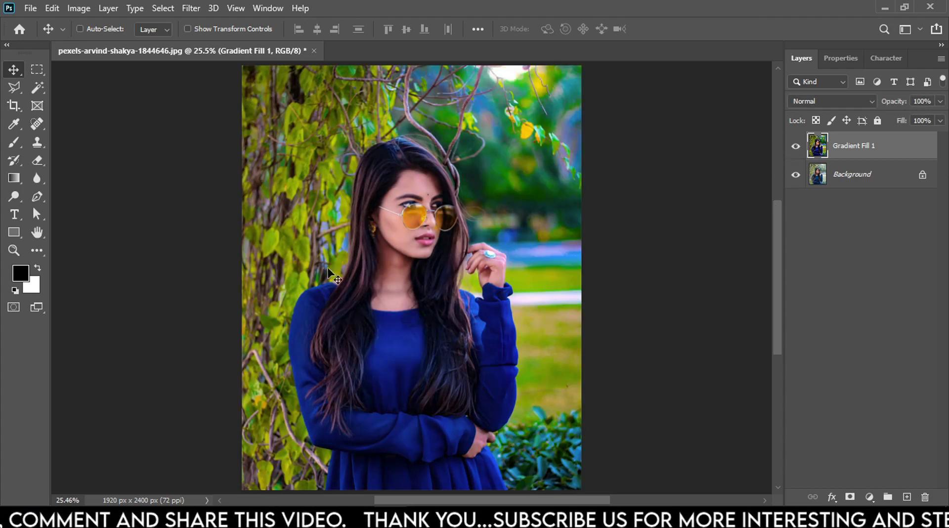